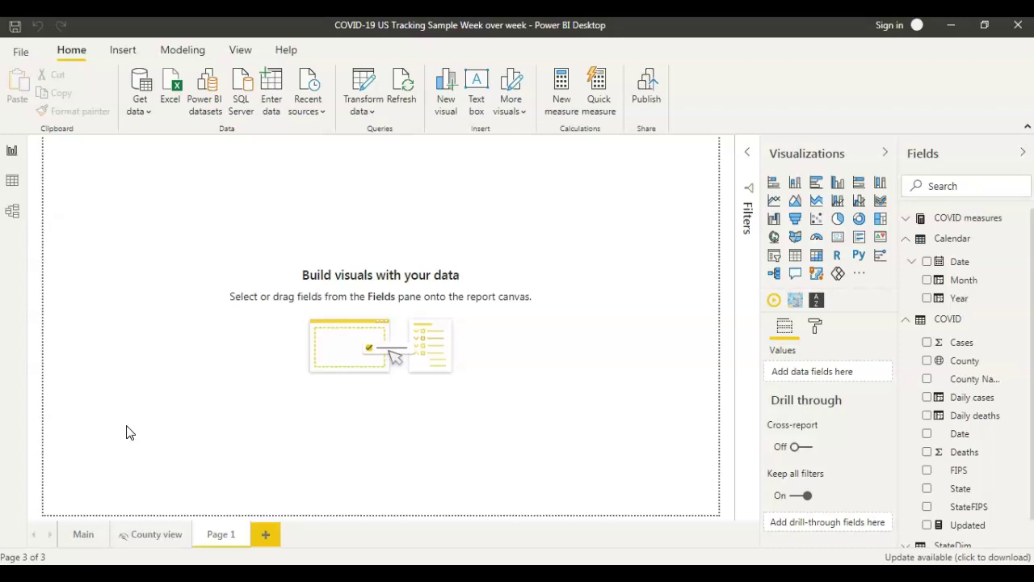
left_click(134, 429)
left_click(140, 422)
Select the Calendar table and display its rows in Data view.
left_click(962, 239)
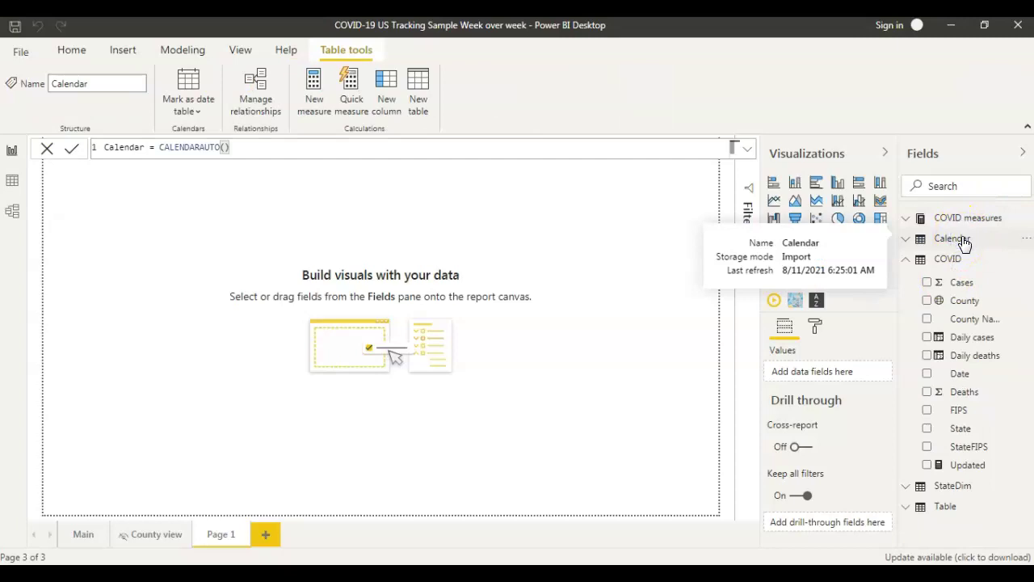
left_click(913, 238)
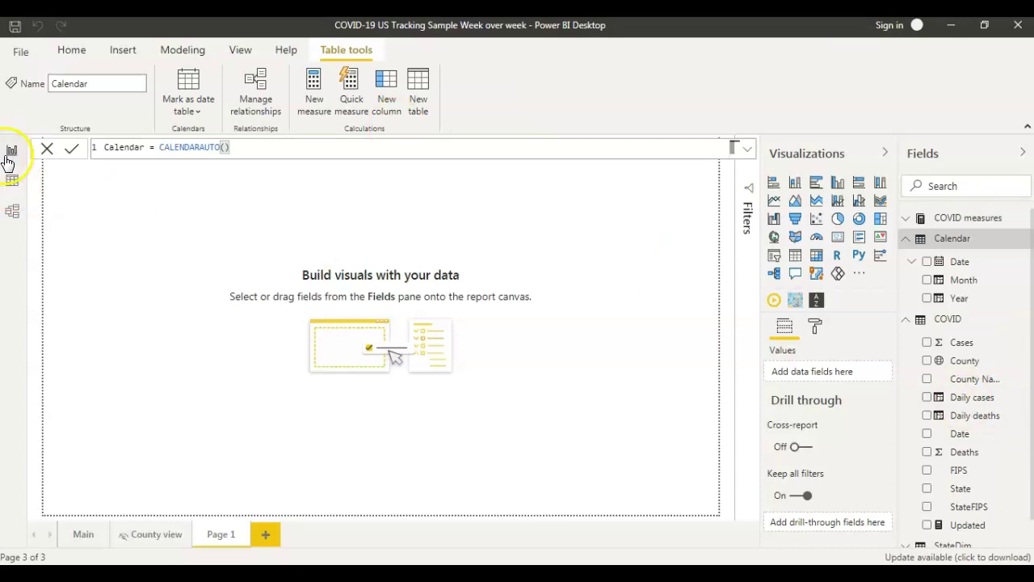
left_click(12, 183)
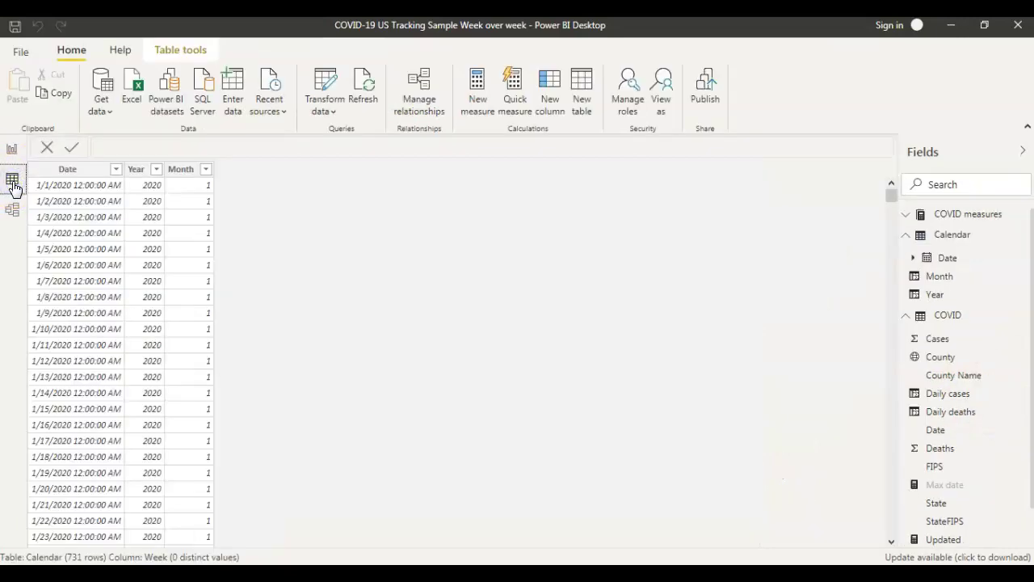
left_click(13, 185)
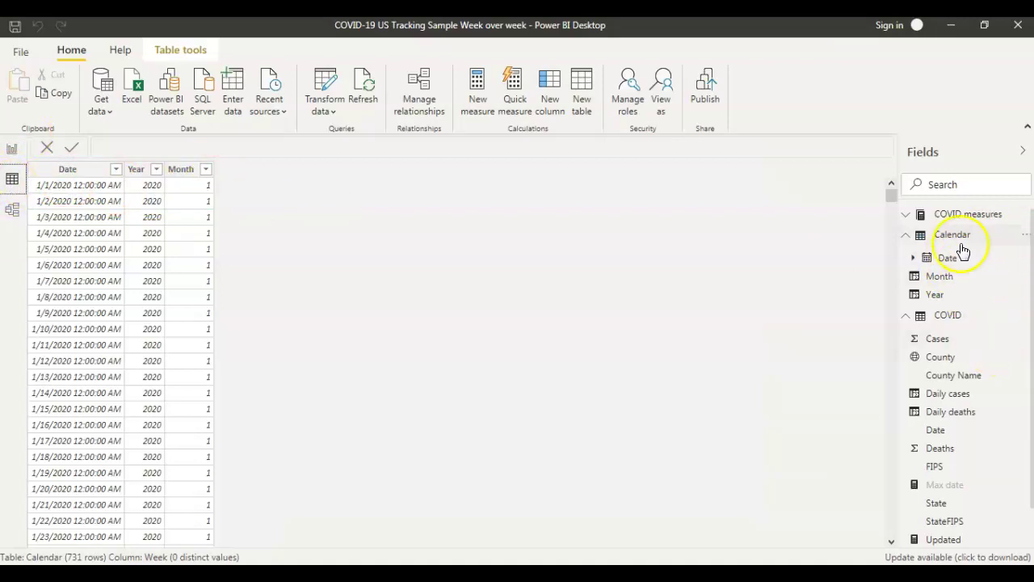
Add a new calculated column to the Calendar table and name it WeekNum.
left_click(1025, 235)
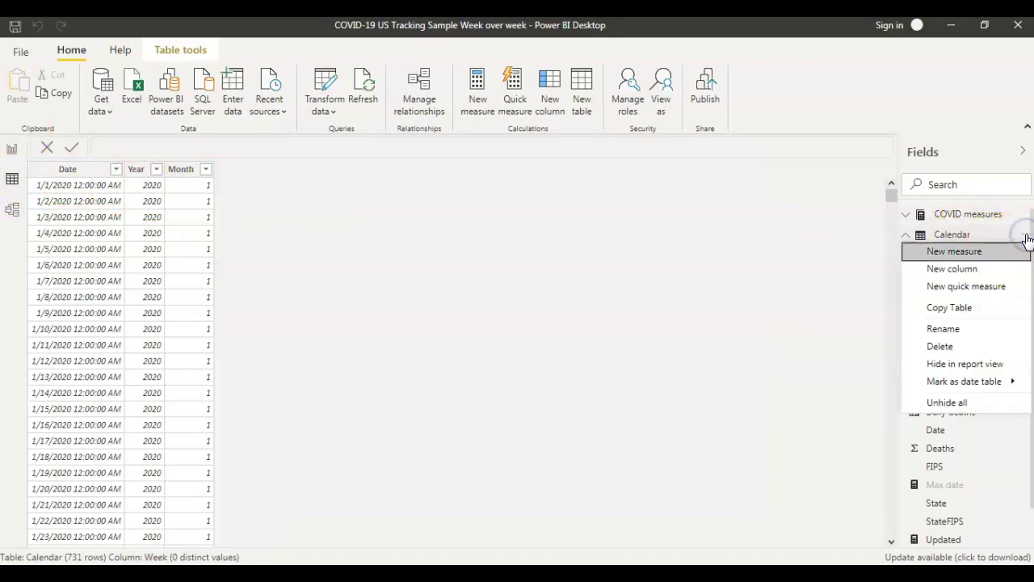
left_click(954, 268)
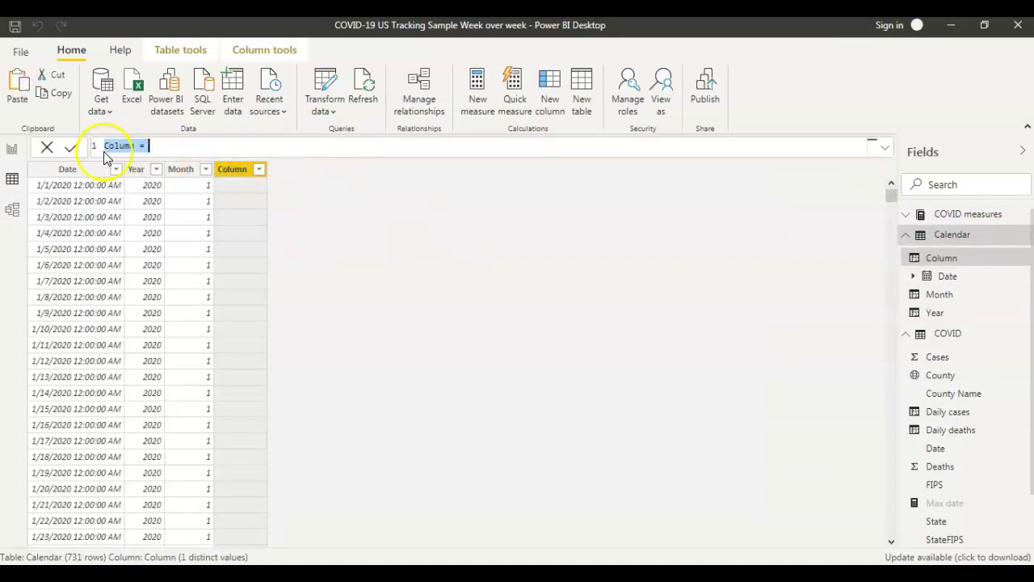
double_click(105, 146)
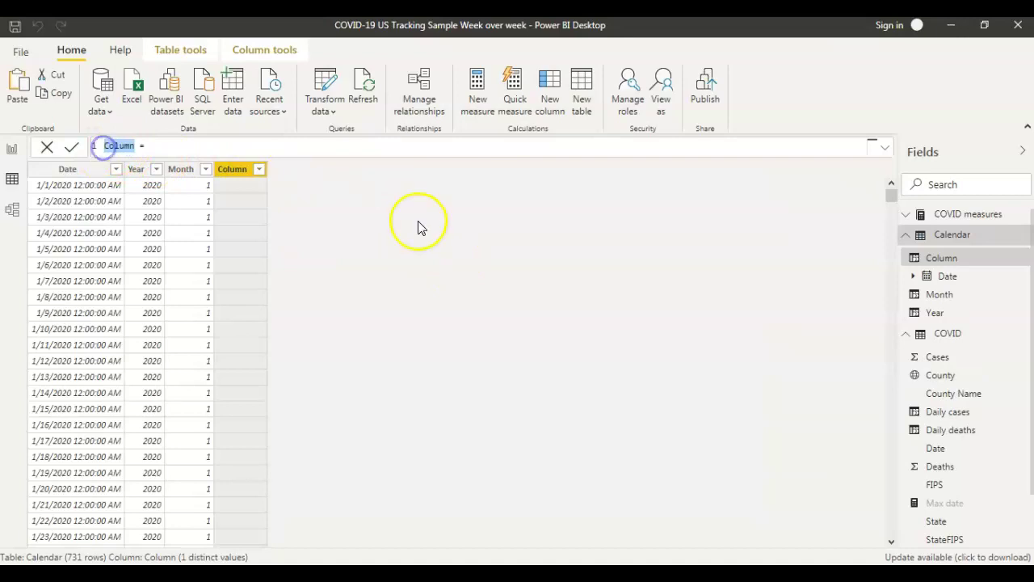
type("WeekN")
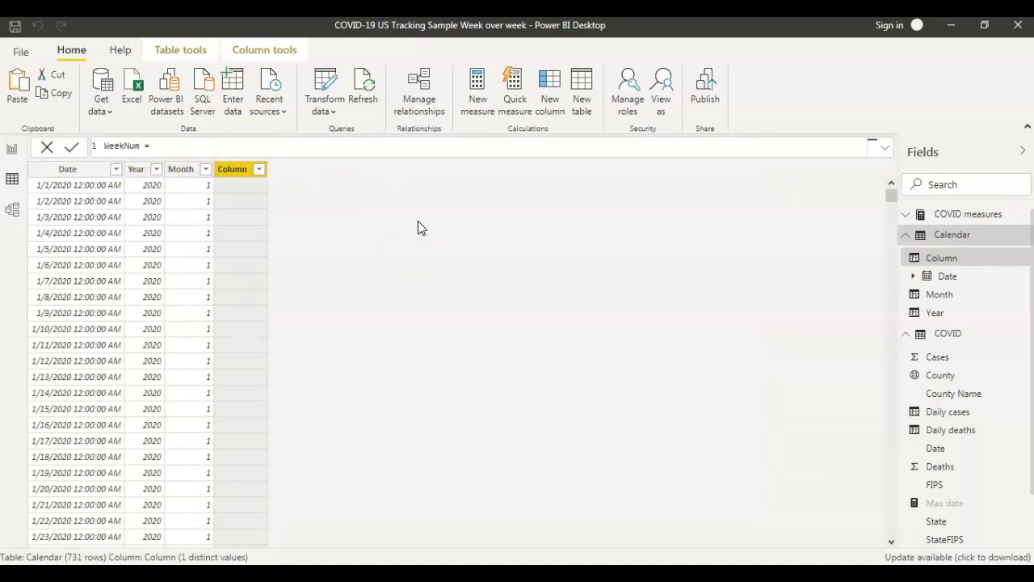
Define the WeekNum column as WEEKNUM('Calendar'[Date]) and commit the formula.
type("Wee")
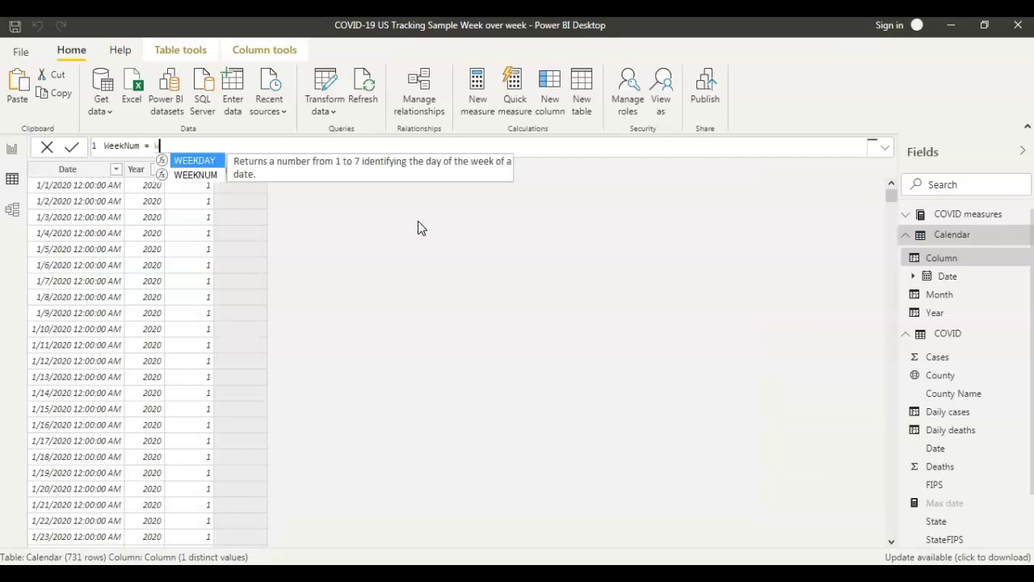
key("Down")
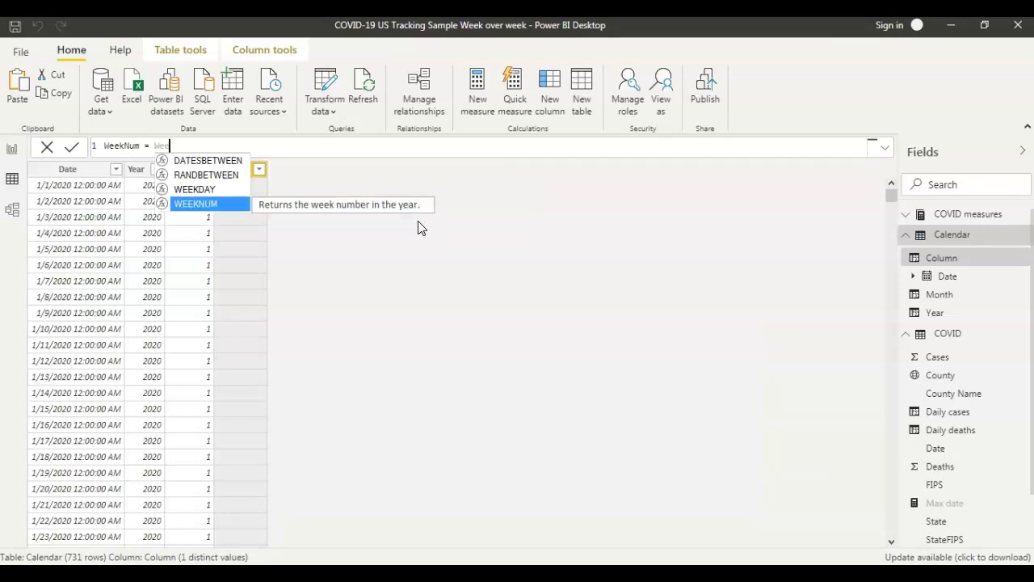
key("Tab")
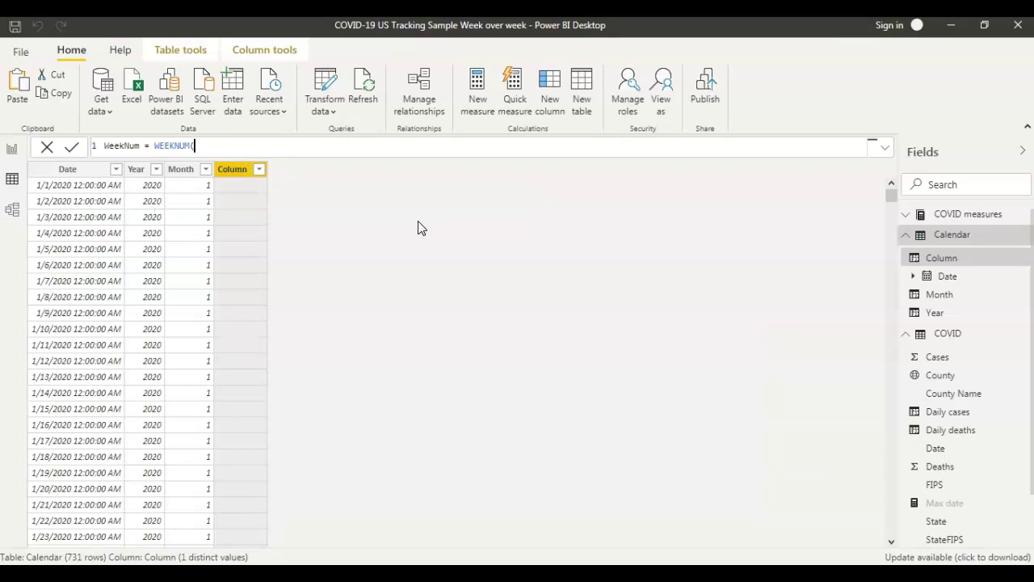
type("Ca")
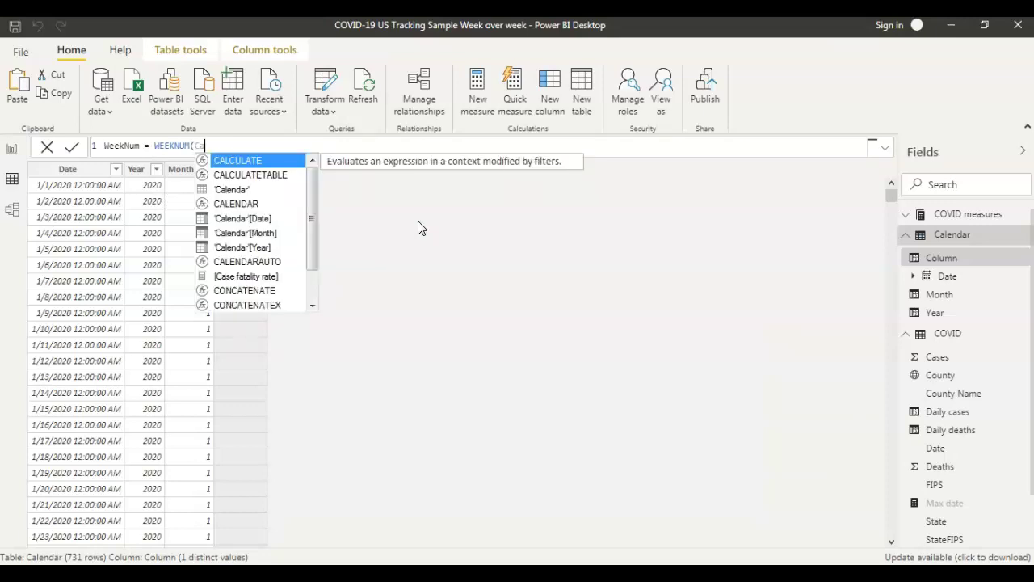
key("Down")
key("Down")
key("Down")
key("Down")
key("Tab")
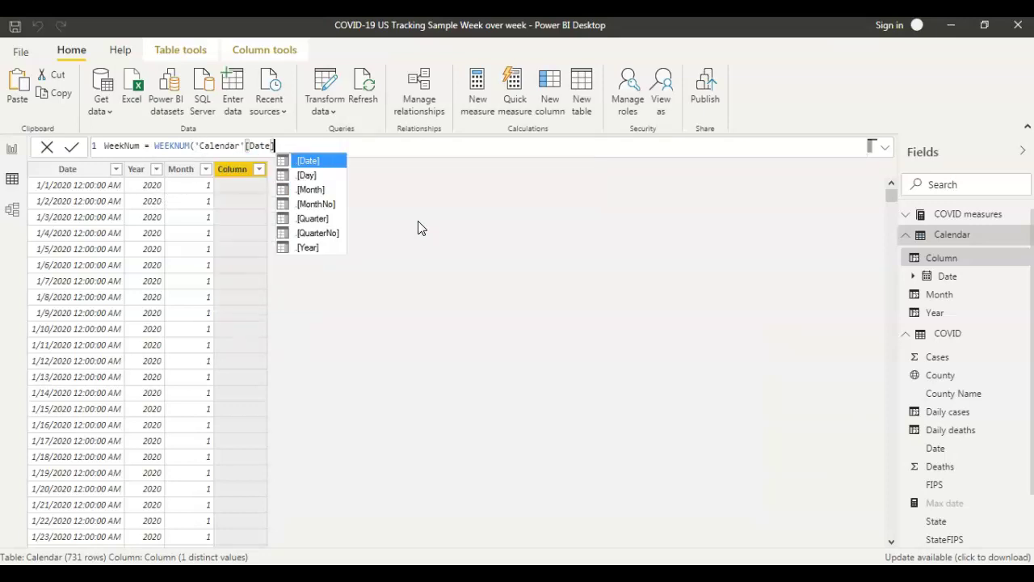
type(")")
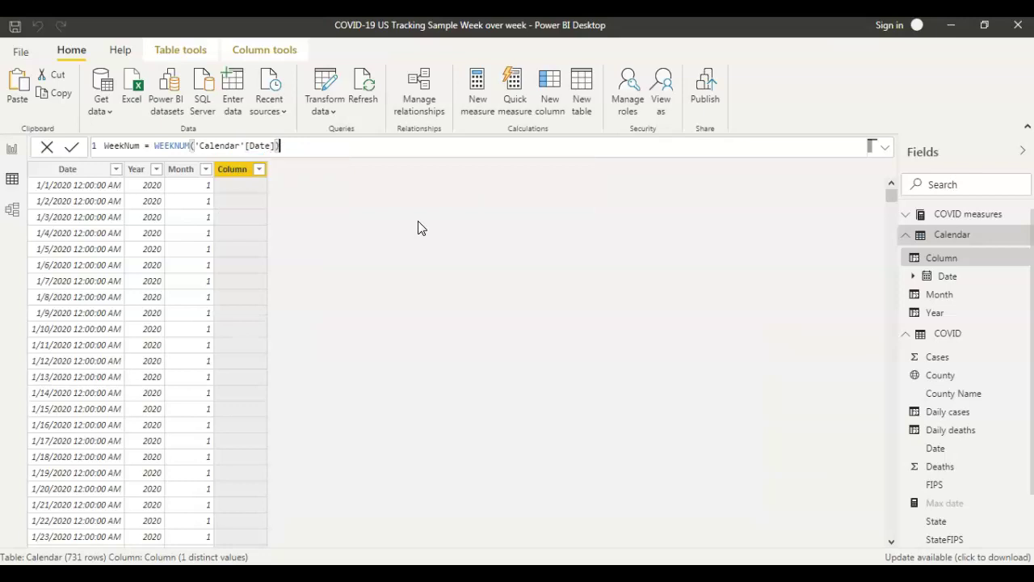
left_click_drag(155, 145, 289, 163)
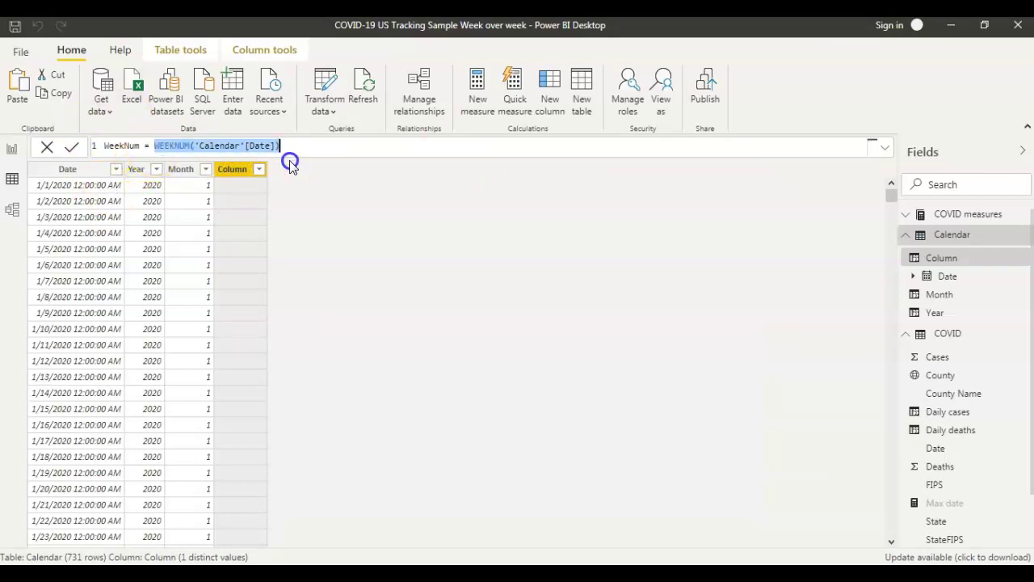
left_click(68, 147)
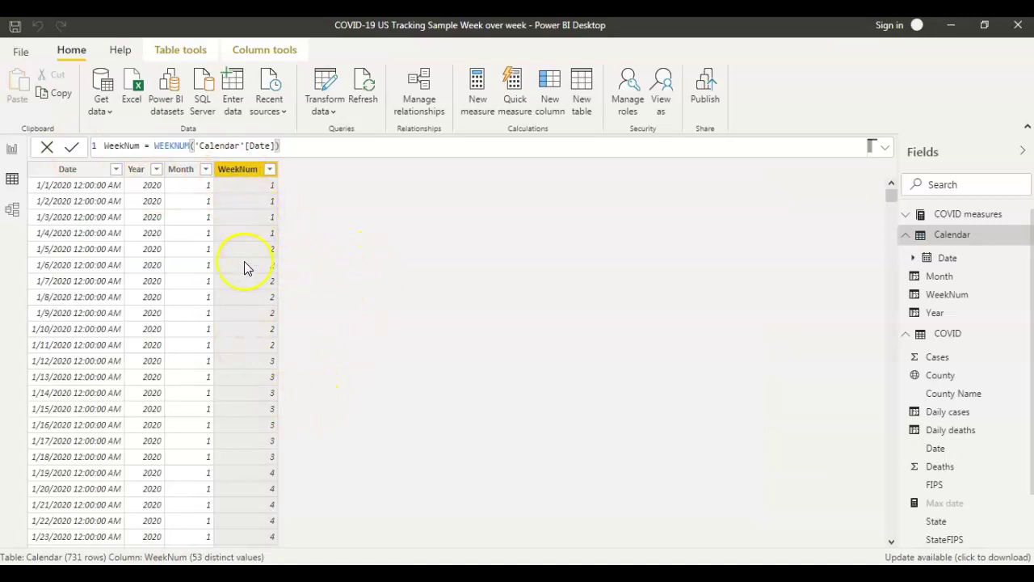
Examine the WeekNum values around the 2020 to 2021 year change and at the end of the Calendar table.
scroll(267, 398, "down", 2)
scroll(265, 396, "up", 3)
left_click(891, 196)
left_click_drag(890, 194, 887, 360)
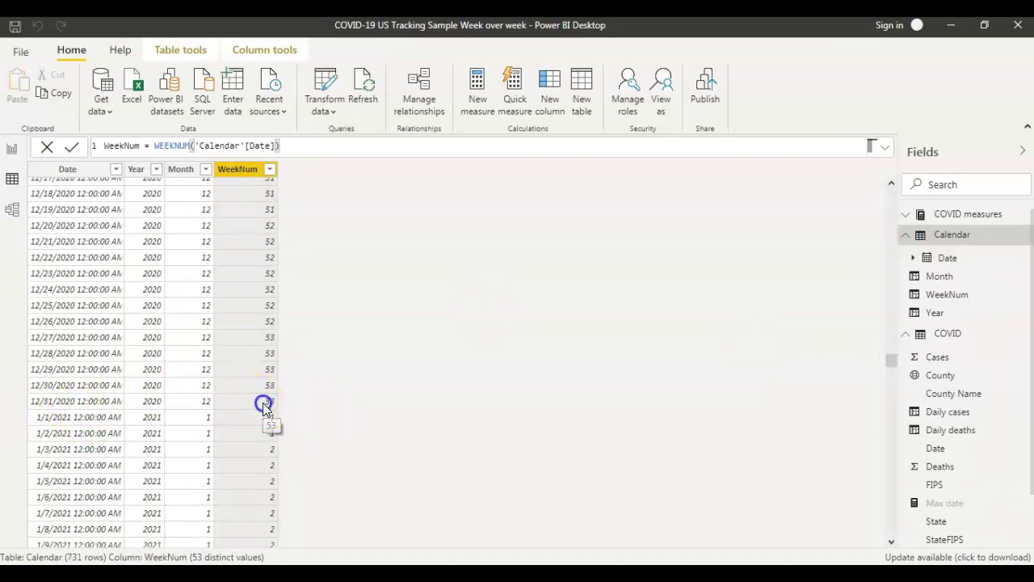
scroll(270, 400, "down", 5)
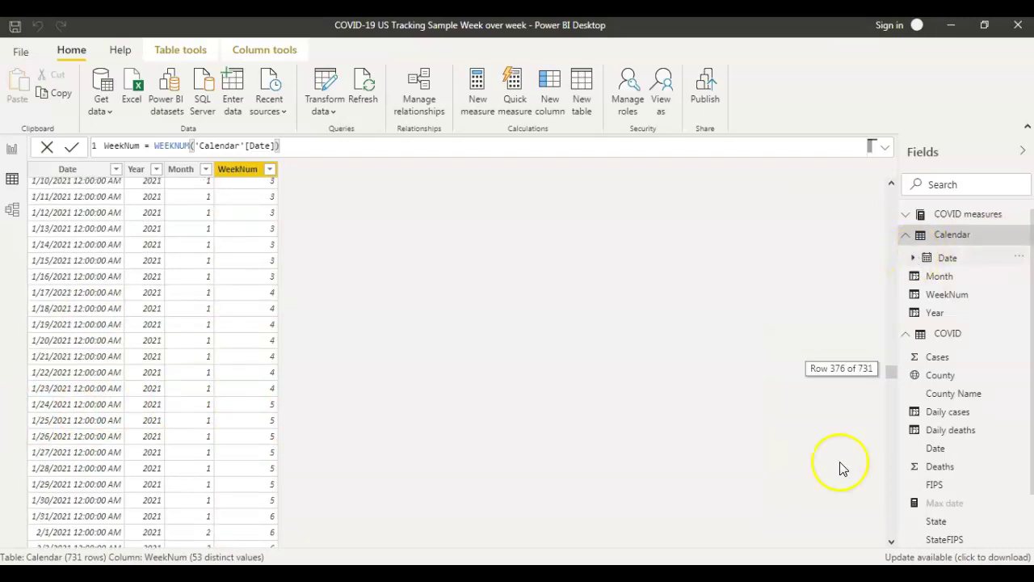
left_click_drag(891, 373, 876, 526)
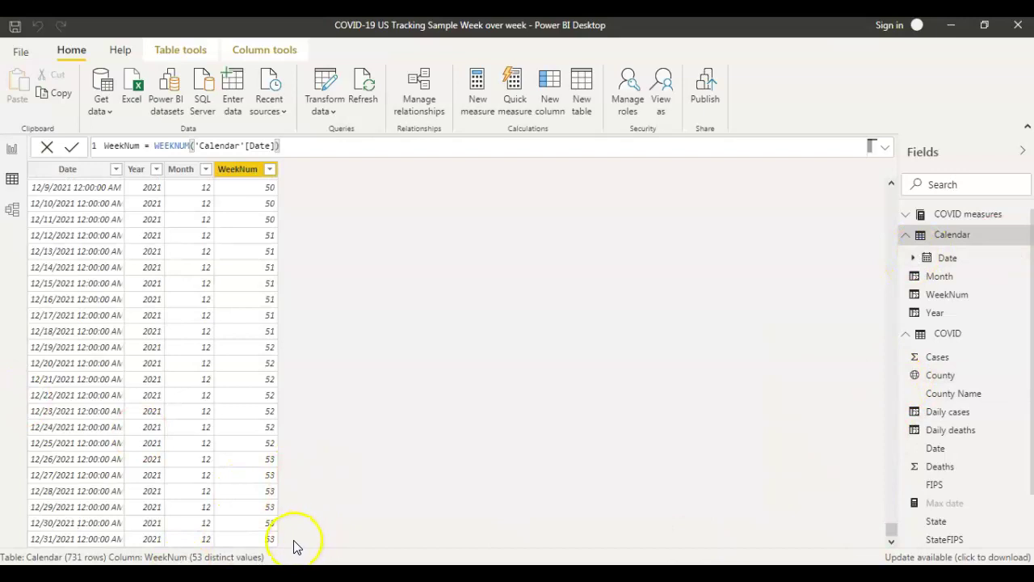
Return to the report page and place a slicer for the Calendar Year field near the page's left edge.
left_click(12, 150)
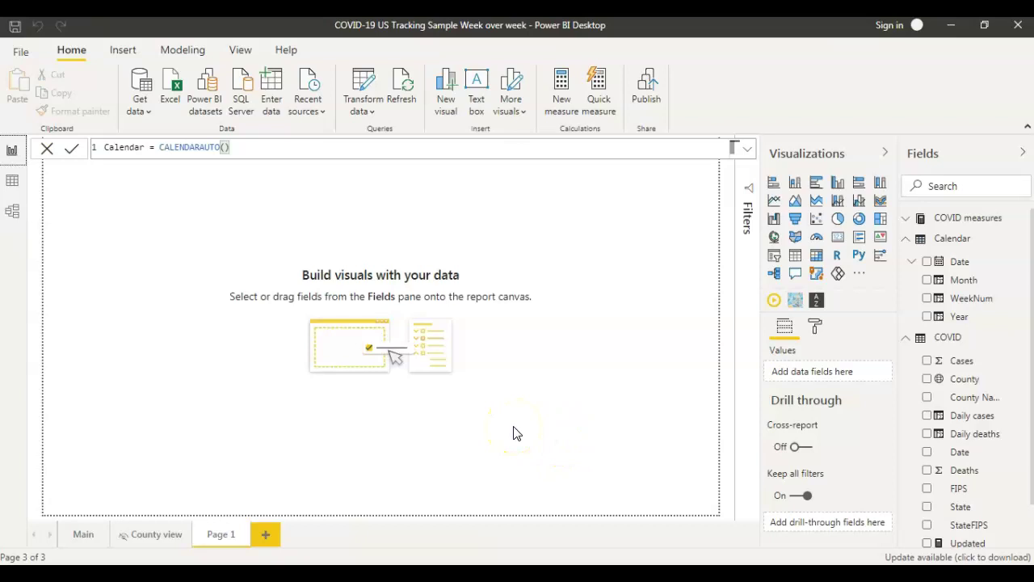
left_click(928, 317)
left_click_drag(154, 215, 208, 307)
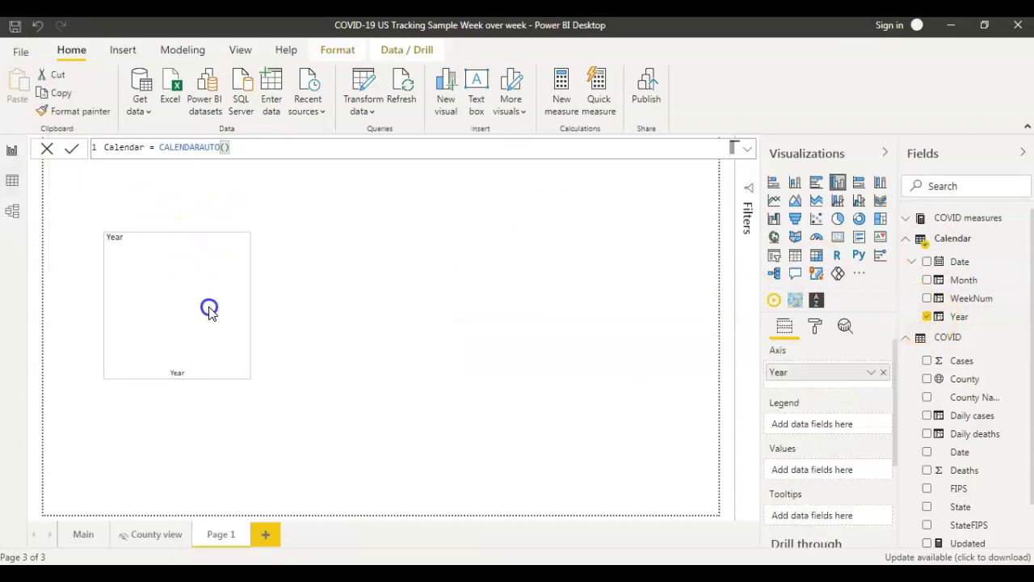
left_click(774, 255)
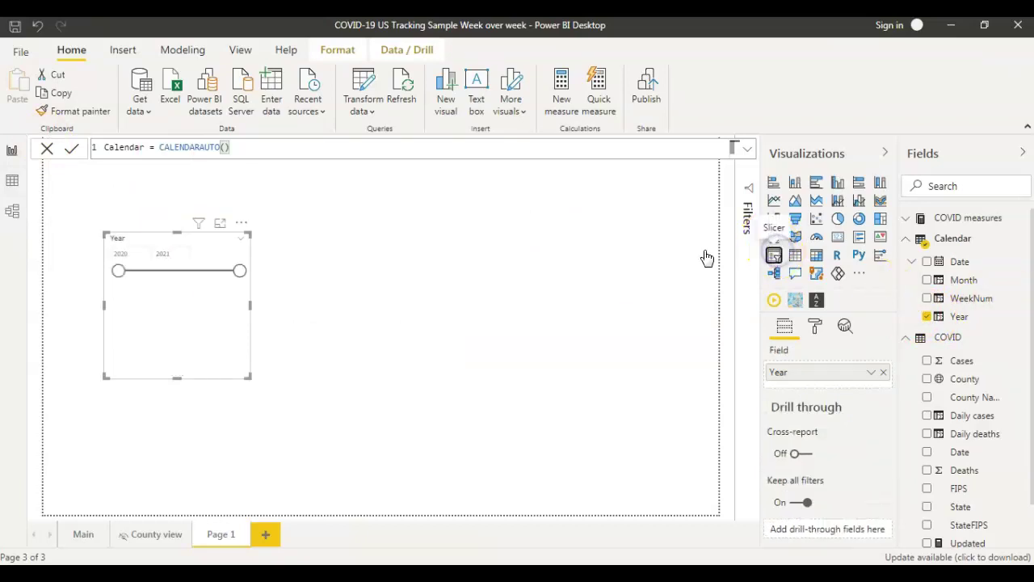
left_click_drag(173, 237, 154, 226)
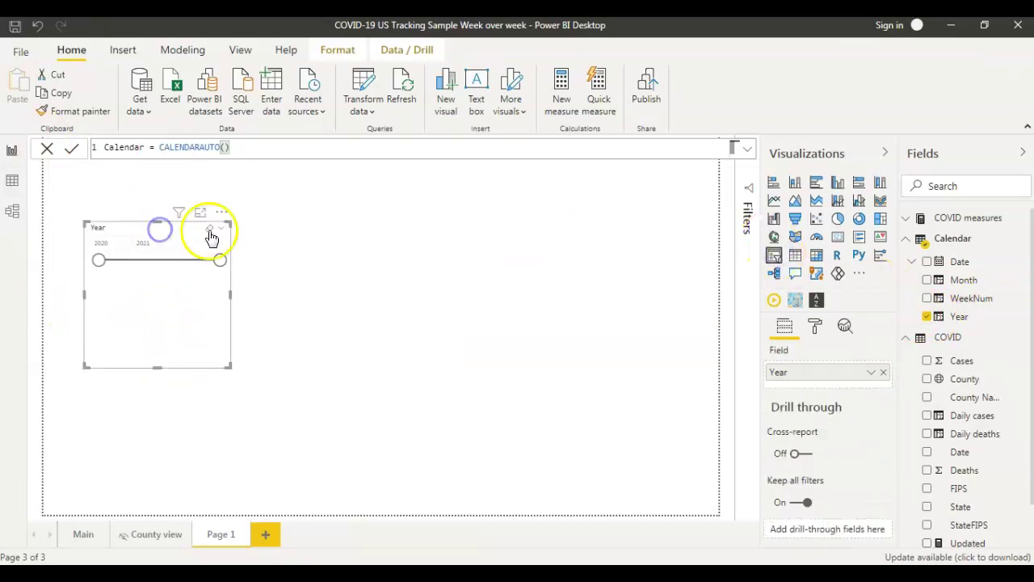
Set the Year slicer to the List style and shrink it to fit the two years.
left_click(224, 234)
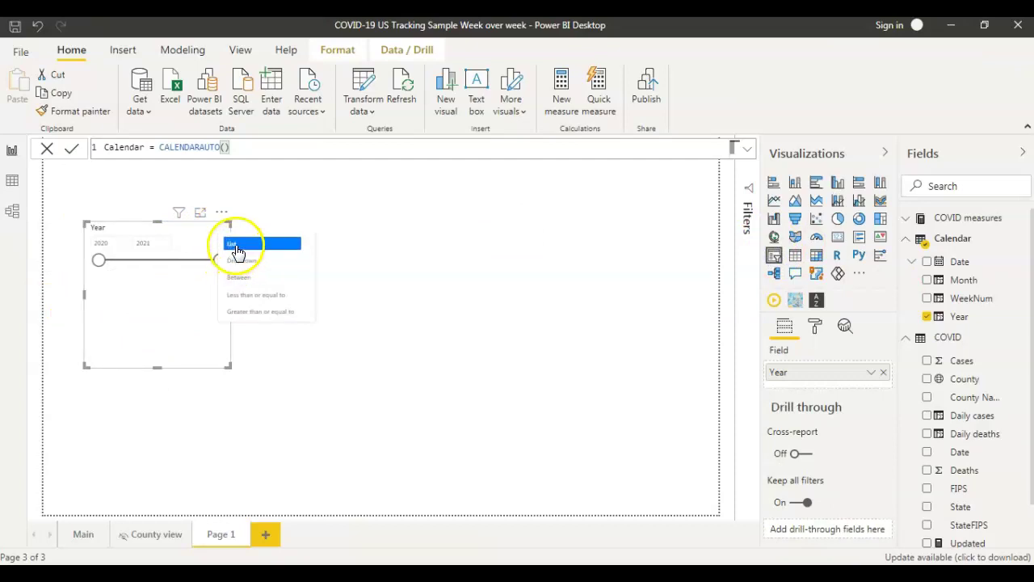
left_click(237, 249)
left_click_drag(226, 365, 155, 279)
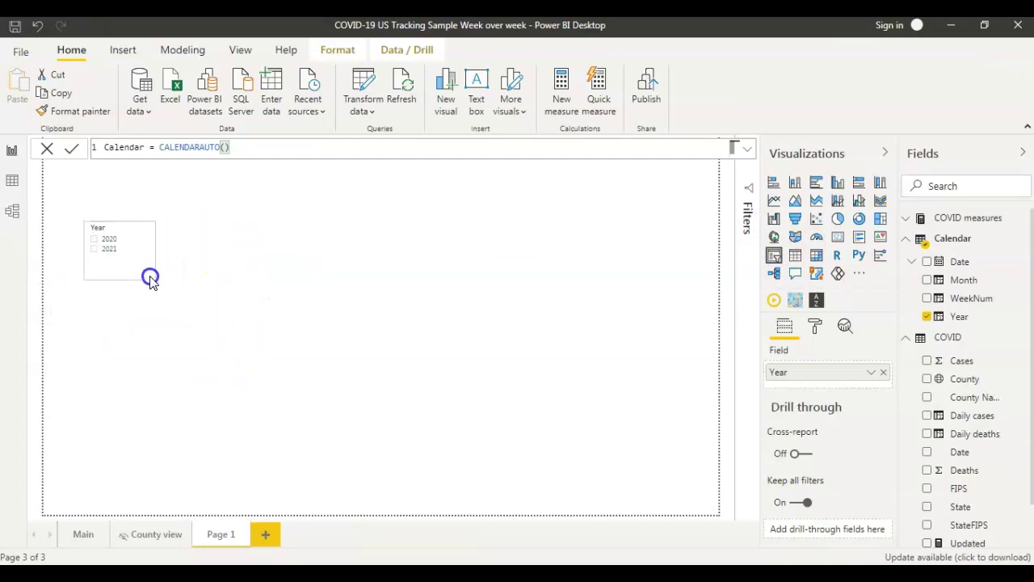
Turn on the border of the Year slicer and deselect it.
left_click(815, 328)
scroll(794, 489, "down", 3)
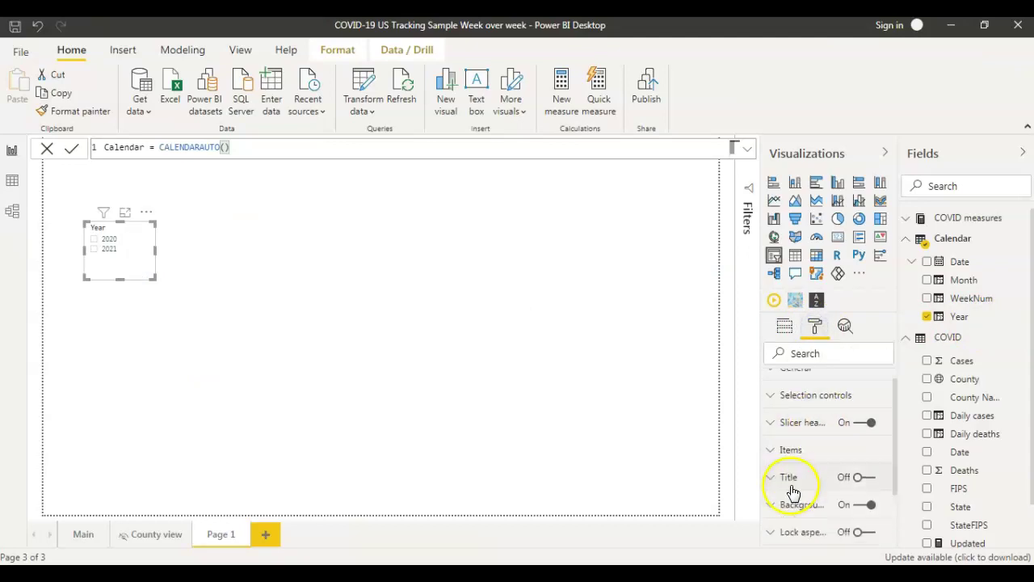
left_click(859, 498)
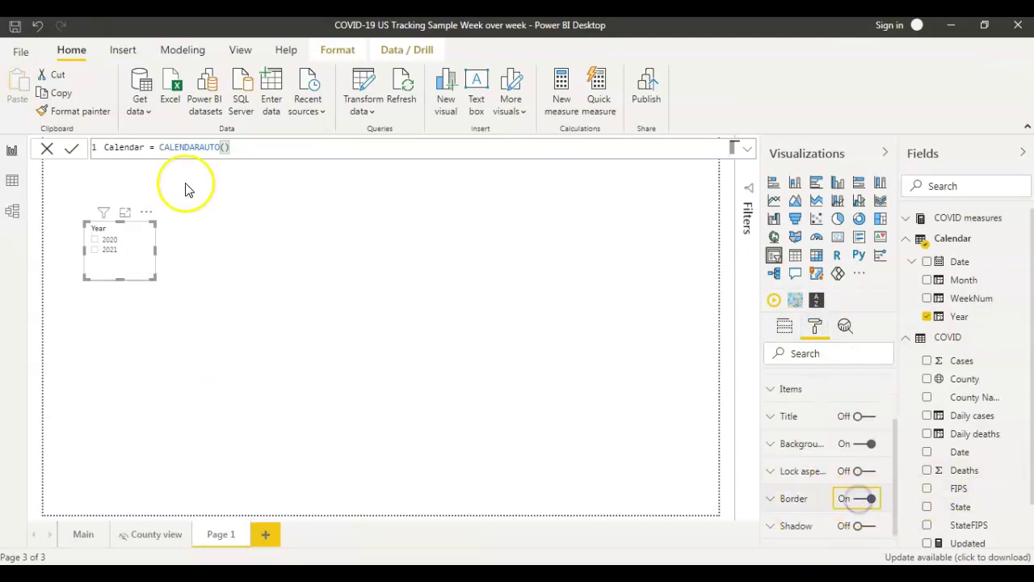
left_click(291, 281)
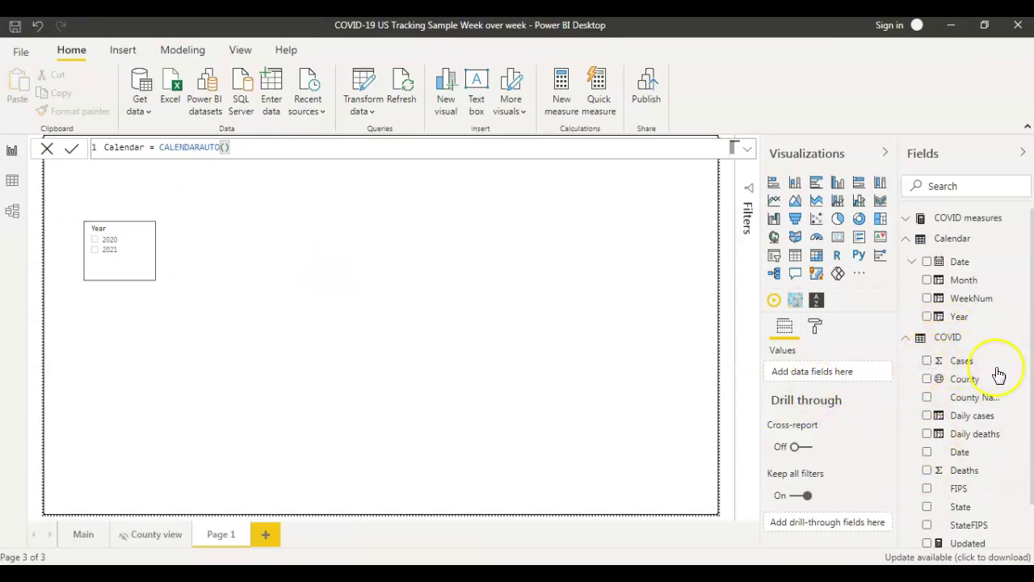
Add a visual of COVID Cases beside the Year slicer, enlarge it and convert it to a matrix.
left_click(928, 360)
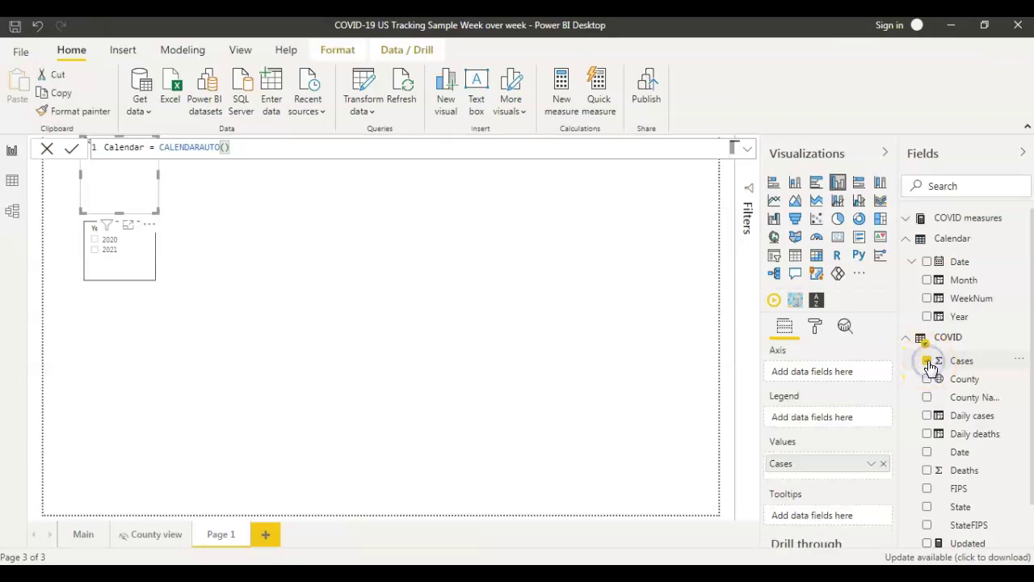
left_click_drag(153, 197, 457, 311)
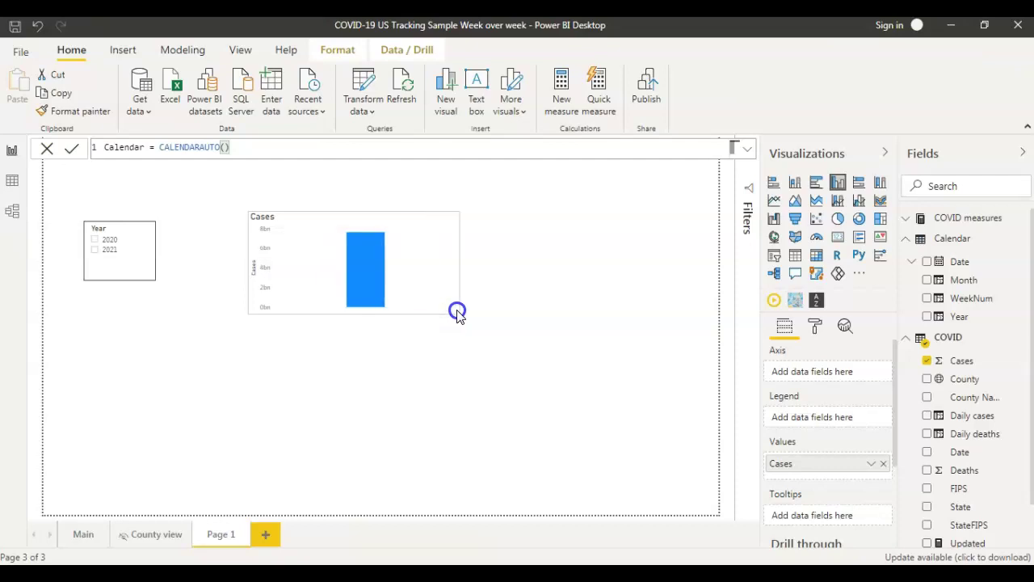
left_click(817, 258)
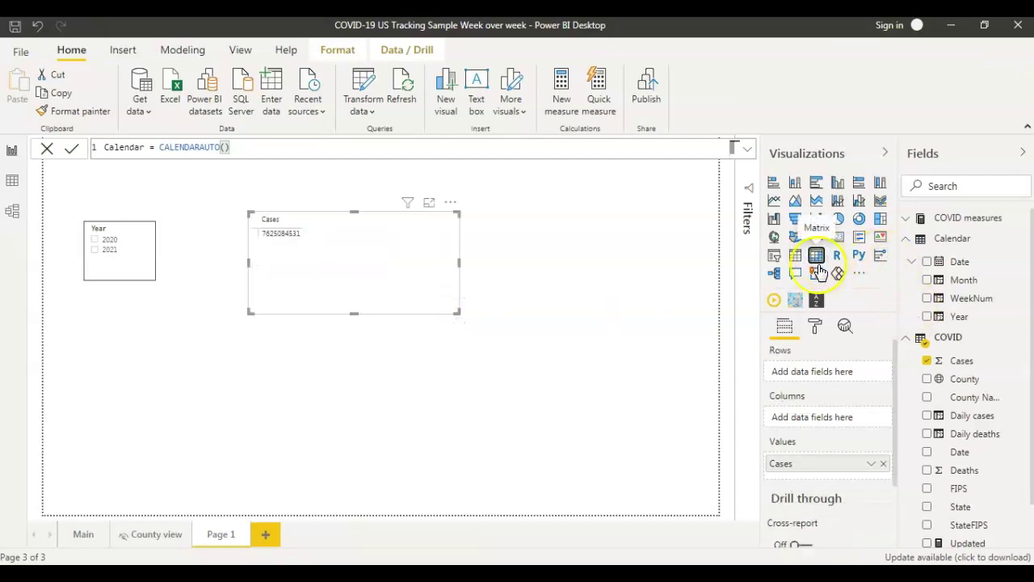
Turn on the border of the Cases matrix.
left_click(815, 327)
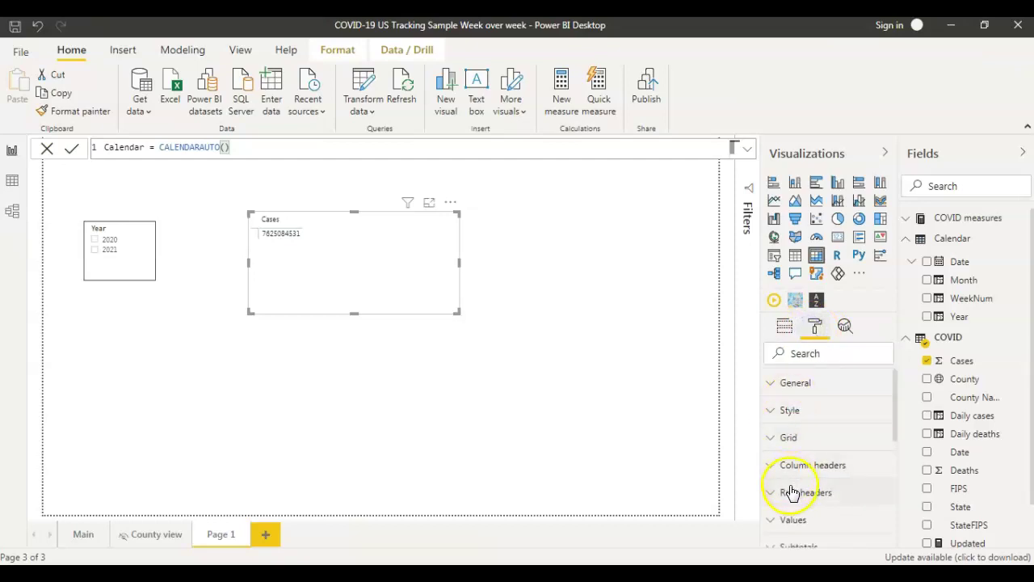
scroll(788, 489, "down", 5)
left_click(863, 484)
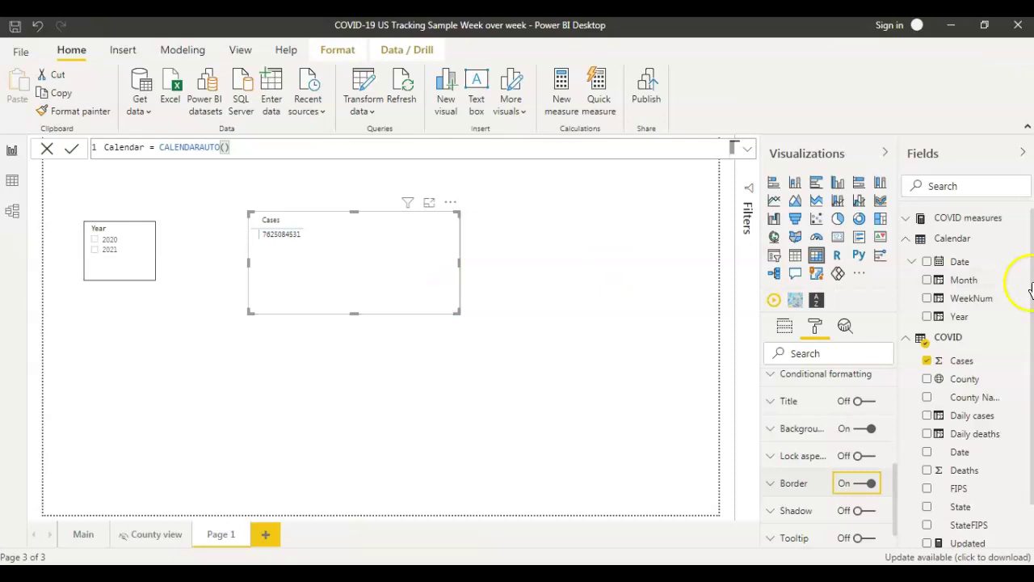
Break the matrix's cases down by the Calendar Year field, and remove that field again.
left_click(929, 317)
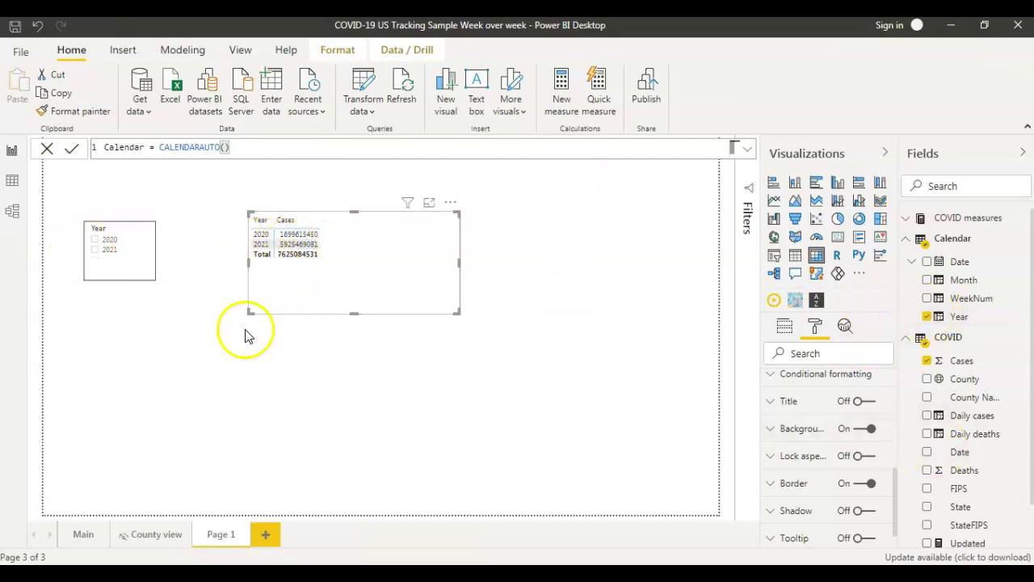
left_click(927, 316)
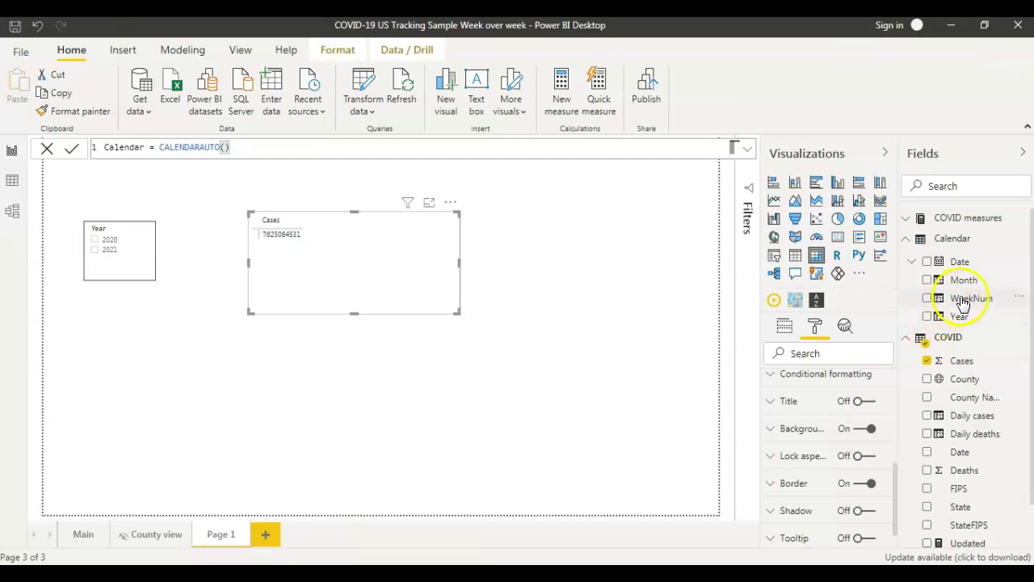
Set the default summarization of the Calendar table's WeekNum column to Don't summarize and save the report.
left_click(962, 299)
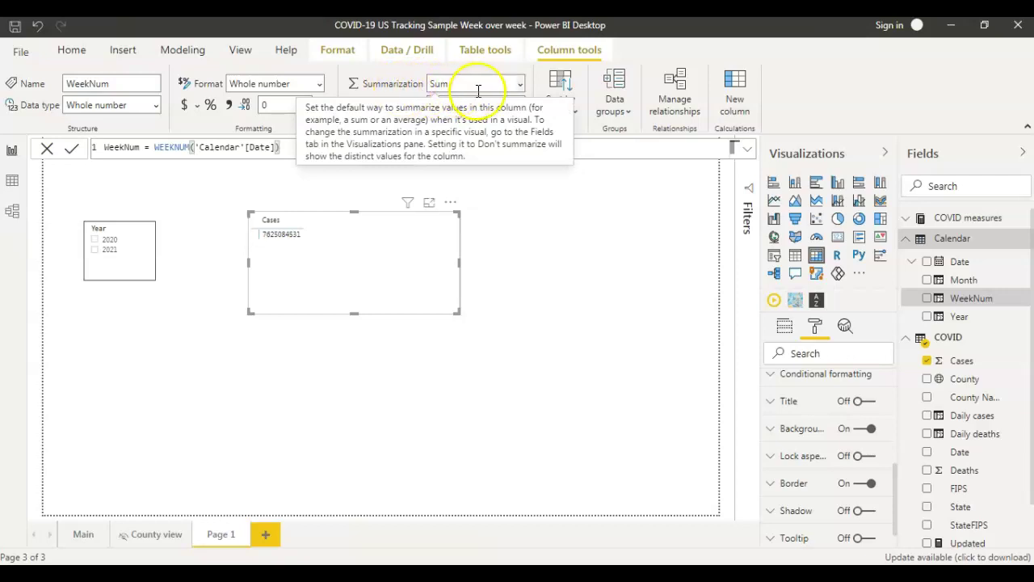
left_click(521, 84)
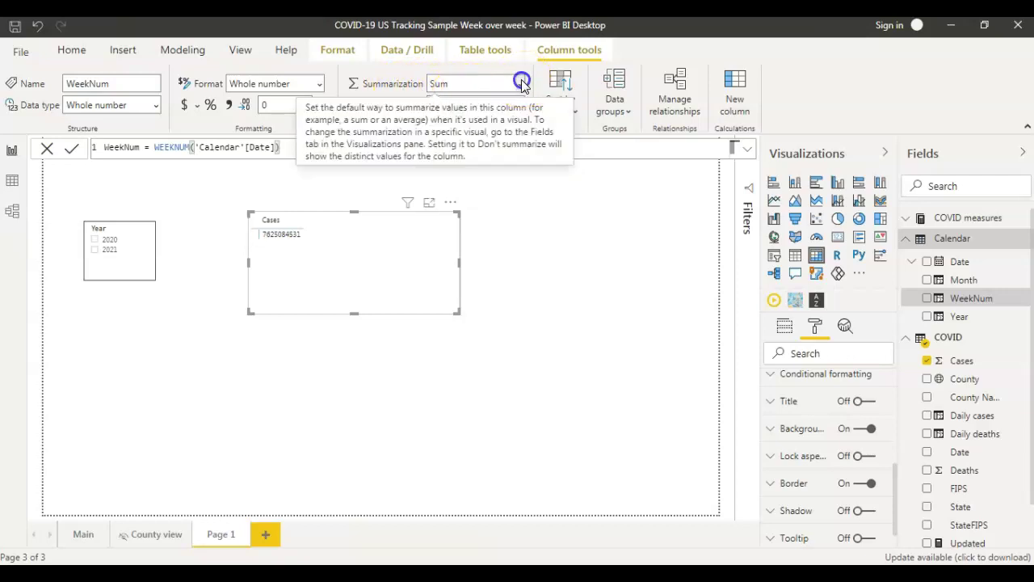
left_click(470, 108)
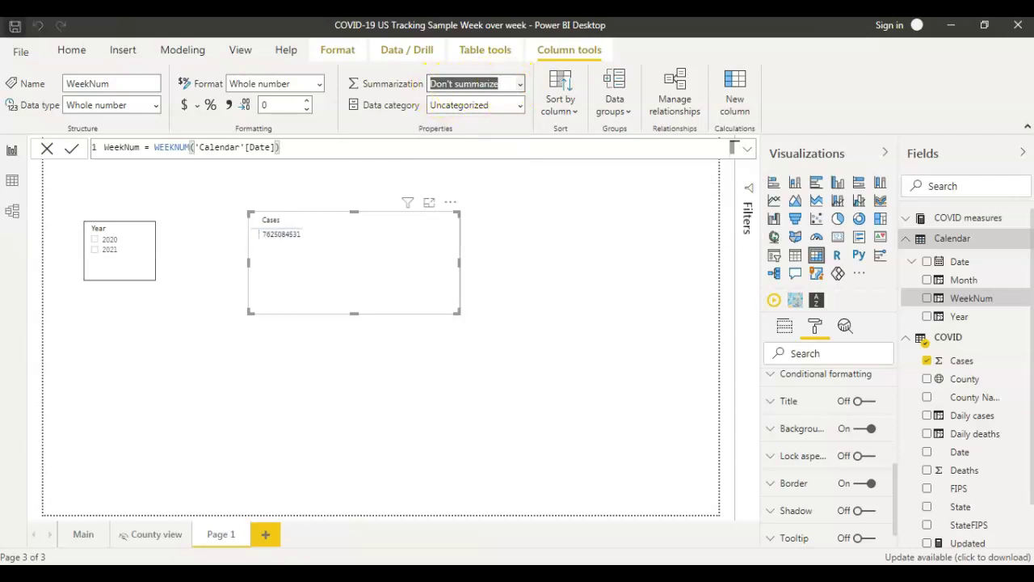
left_click(14, 29)
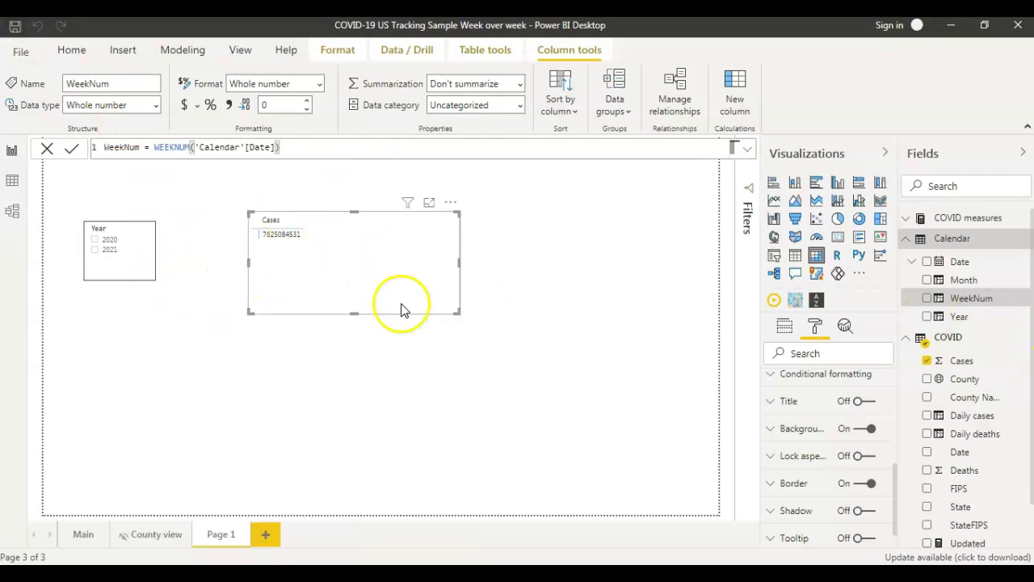
Break the matrix's cases down by WeekNum and filter the page to 2021 with the Year slicer.
left_click(928, 298)
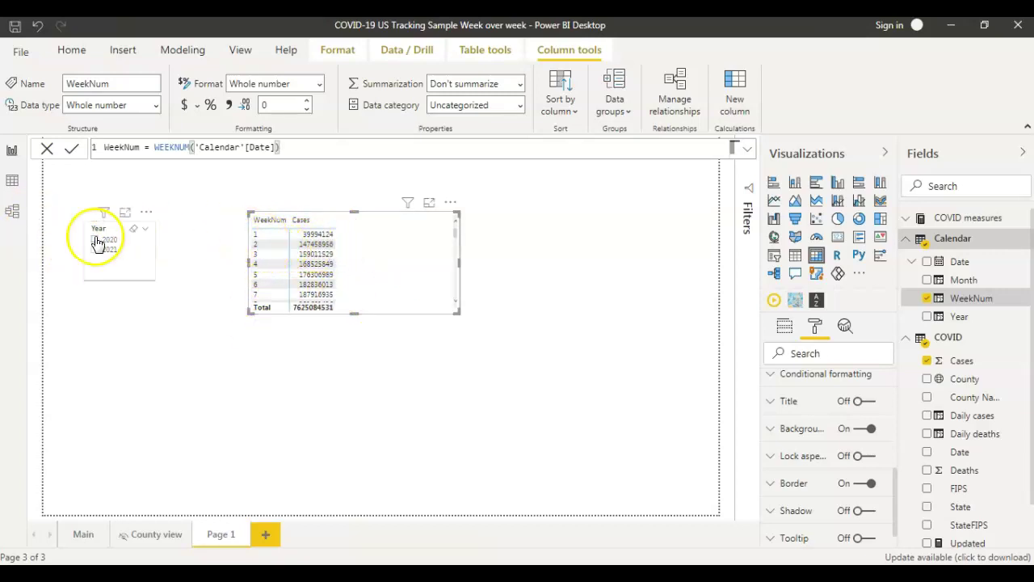
left_click(94, 261)
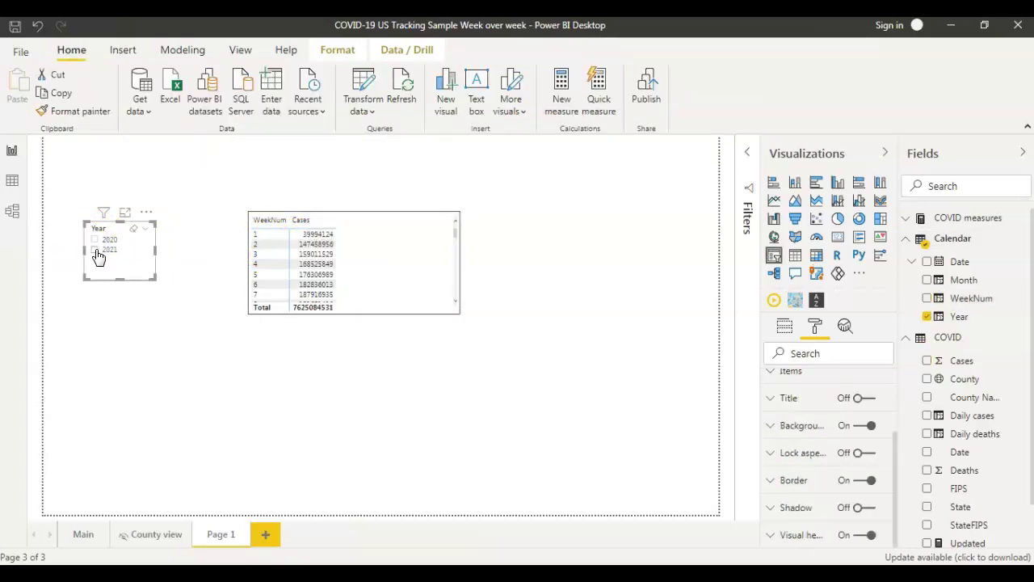
left_click(95, 249)
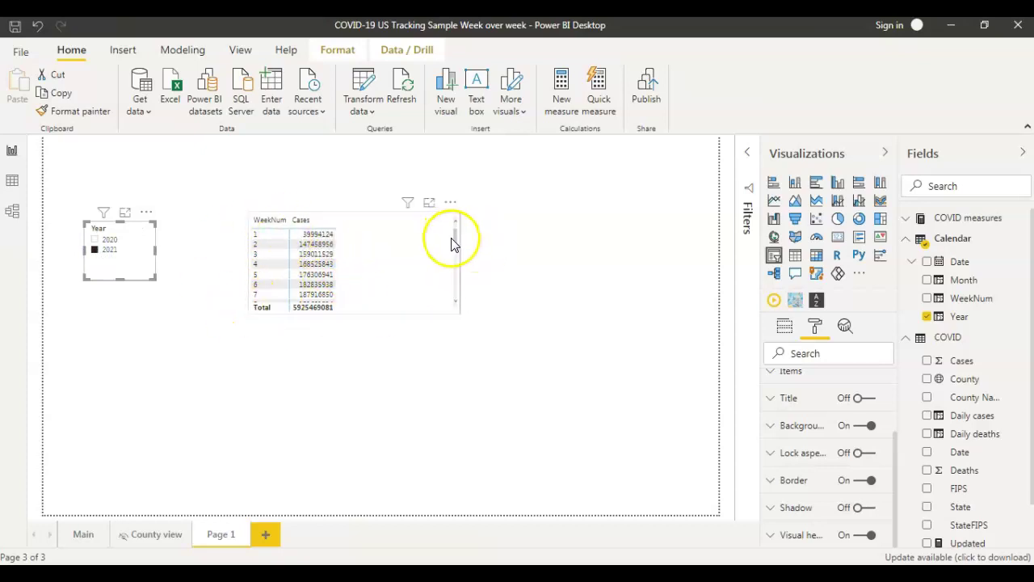
Enlarge the matrix in width and height to show more weeks, and look through its weekly cases.
left_click(431, 297)
left_click_drag(456, 315, 540, 386)
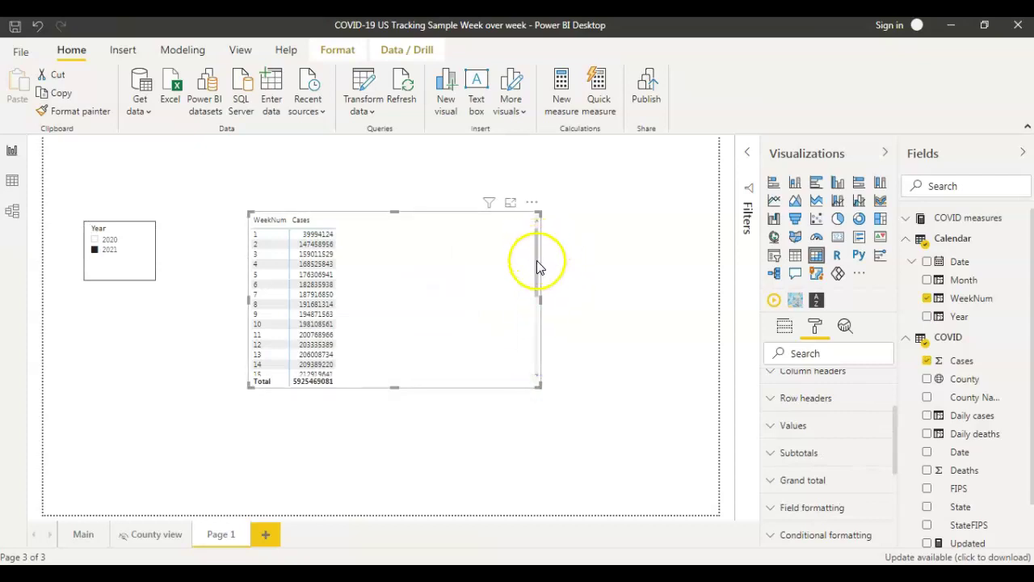
left_click_drag(539, 265, 544, 222)
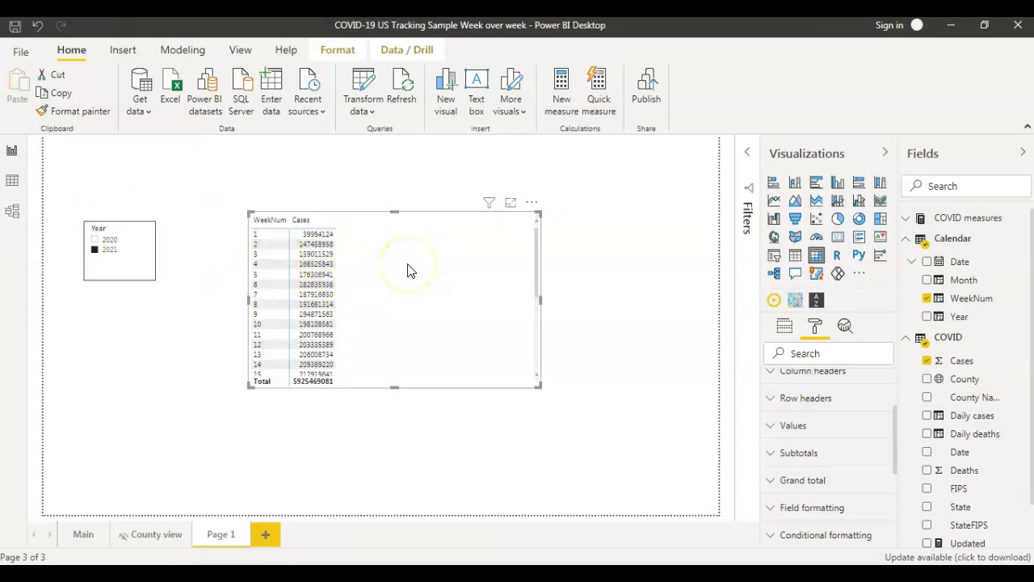
left_click(337, 223)
left_click(318, 325)
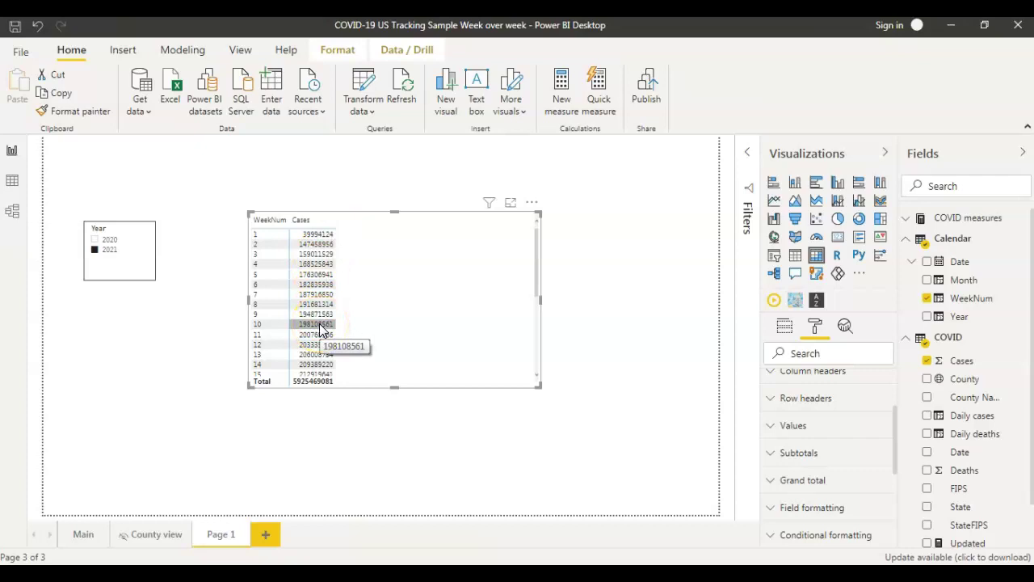
left_click(1024, 338)
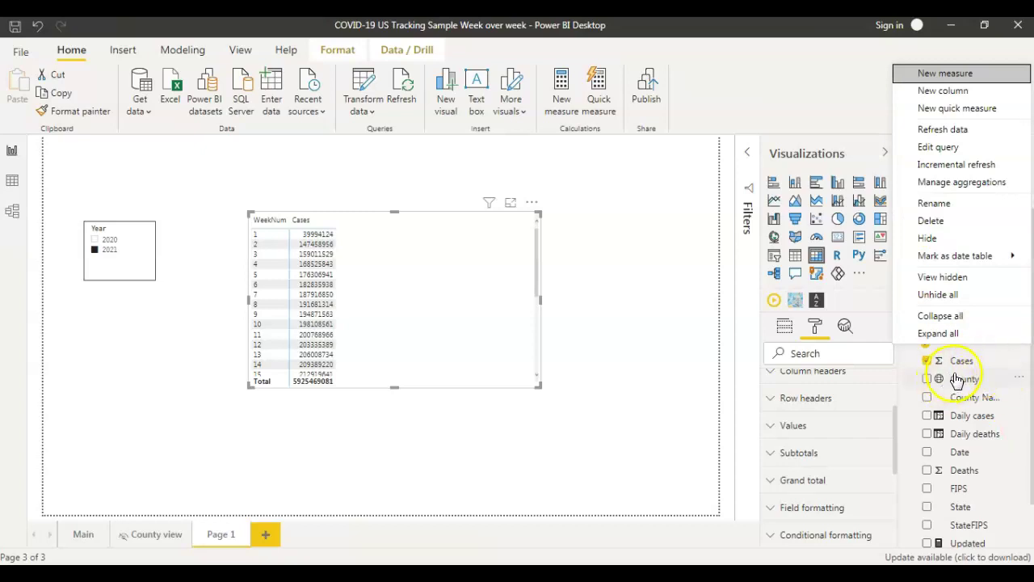
left_click(1017, 363)
left_click(1017, 363)
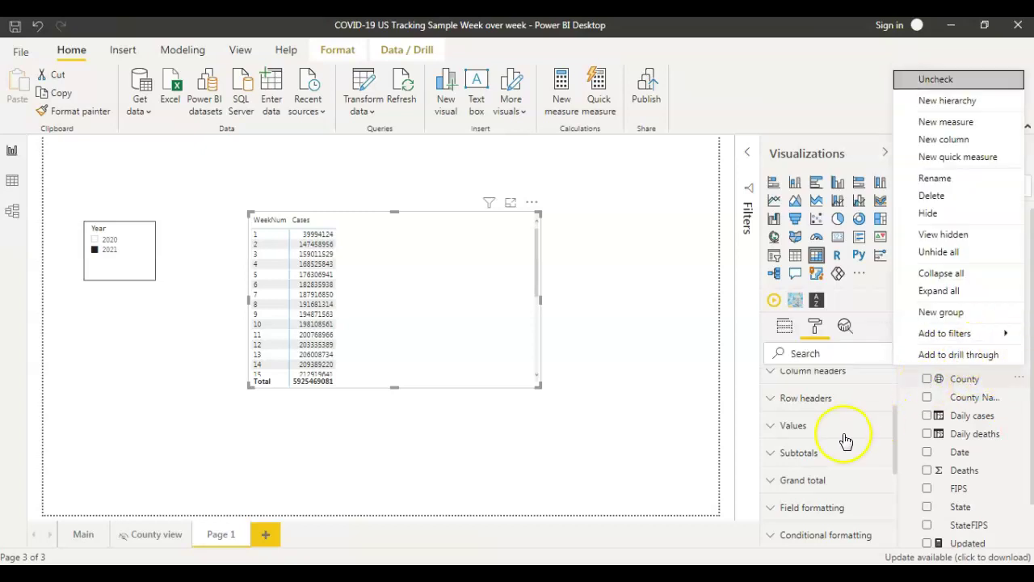
left_click(598, 424)
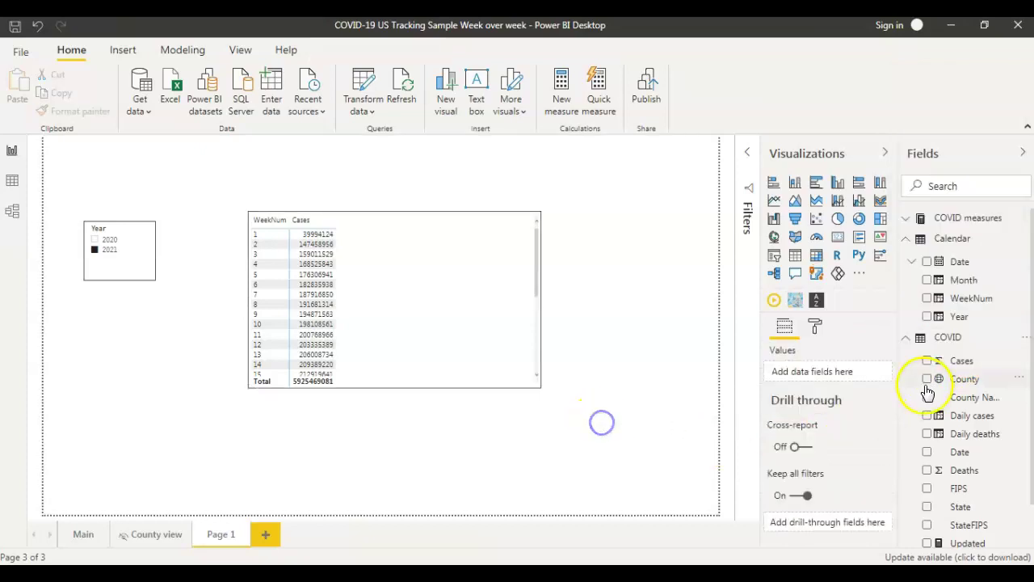
Create a new measure in the COVID table and name it Covid PW.
left_click(1023, 337)
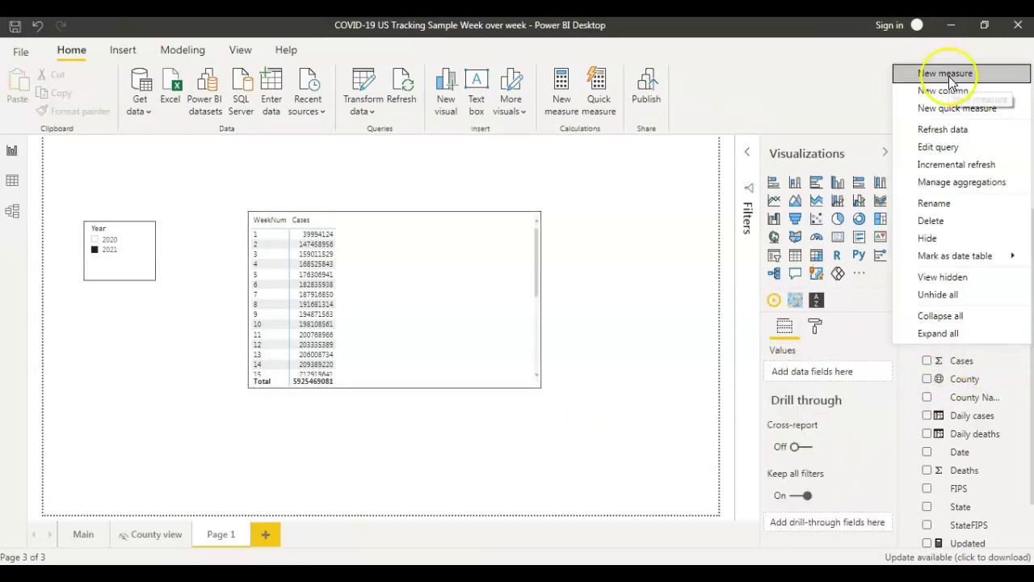
left_click(947, 74)
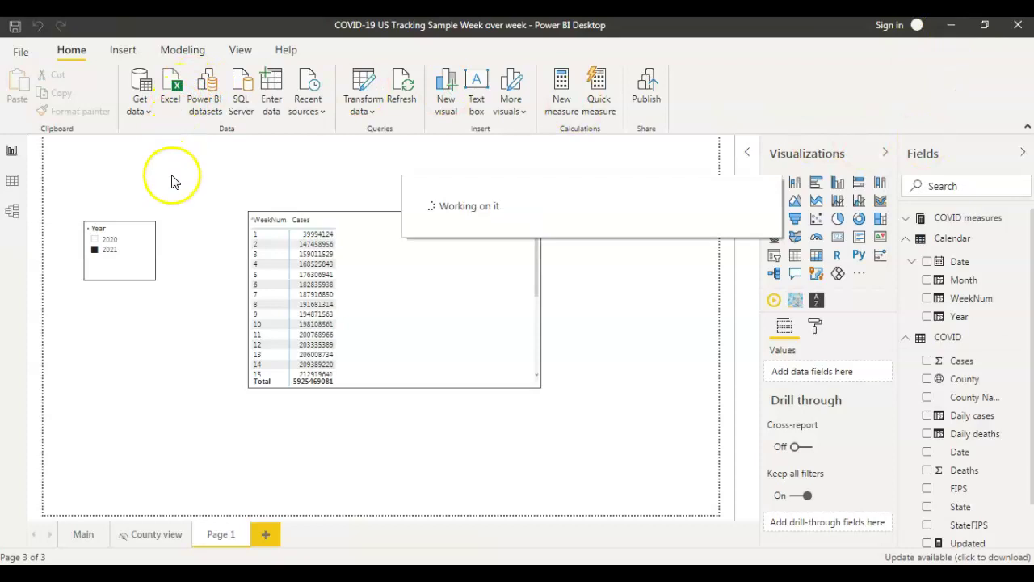
left_click(137, 147)
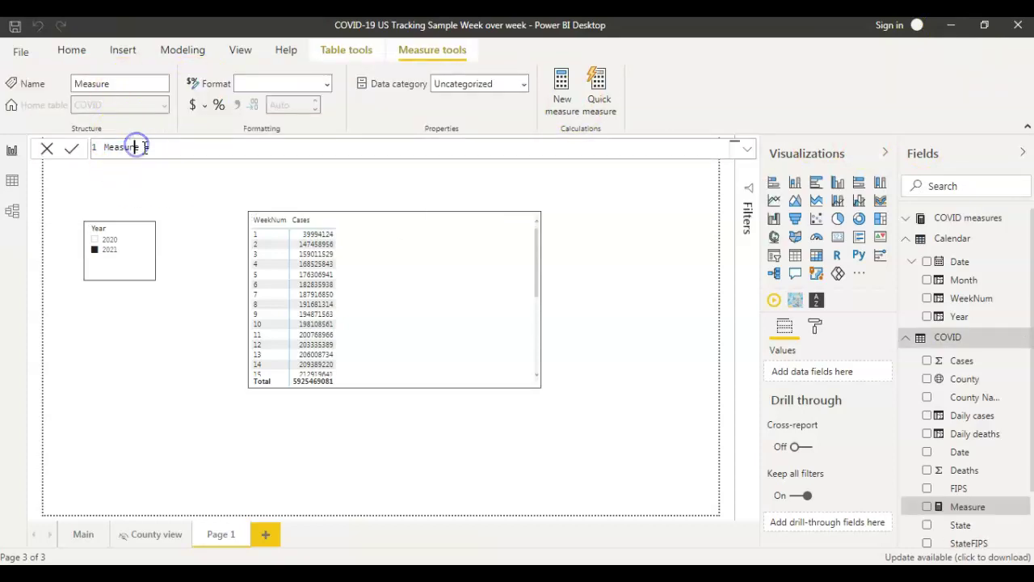
double_click(125, 147)
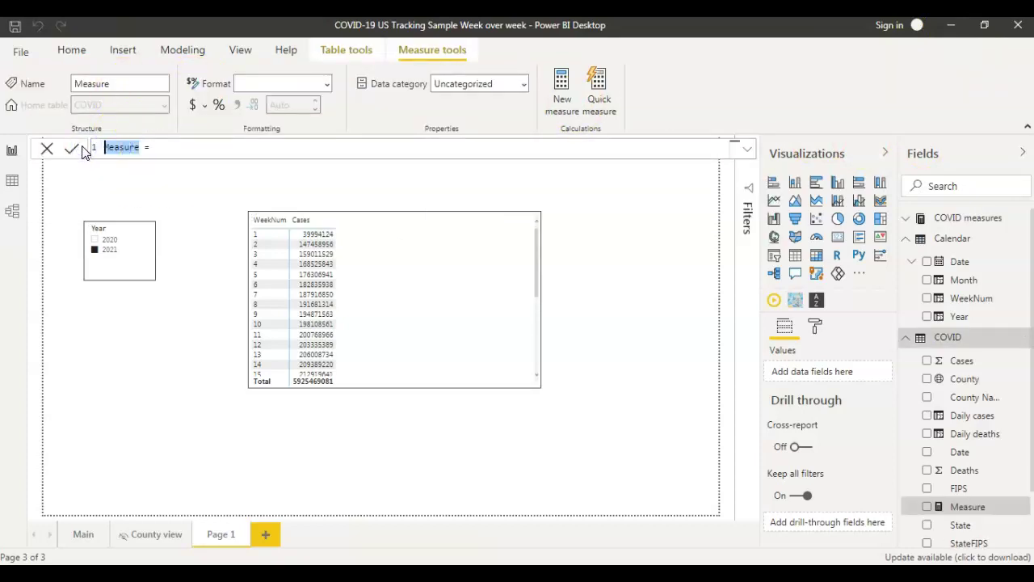
type("Covid")
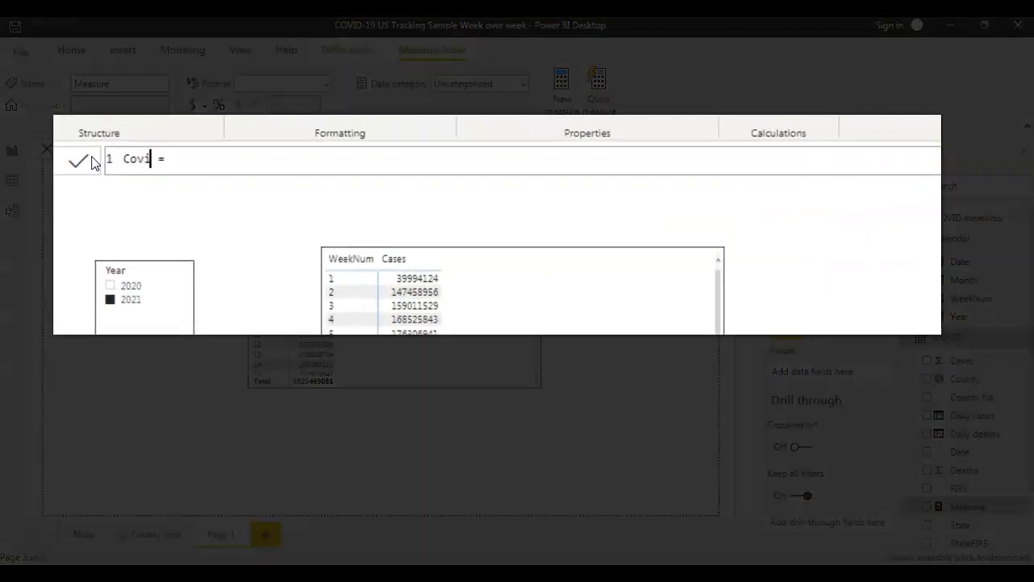
type(" PW")
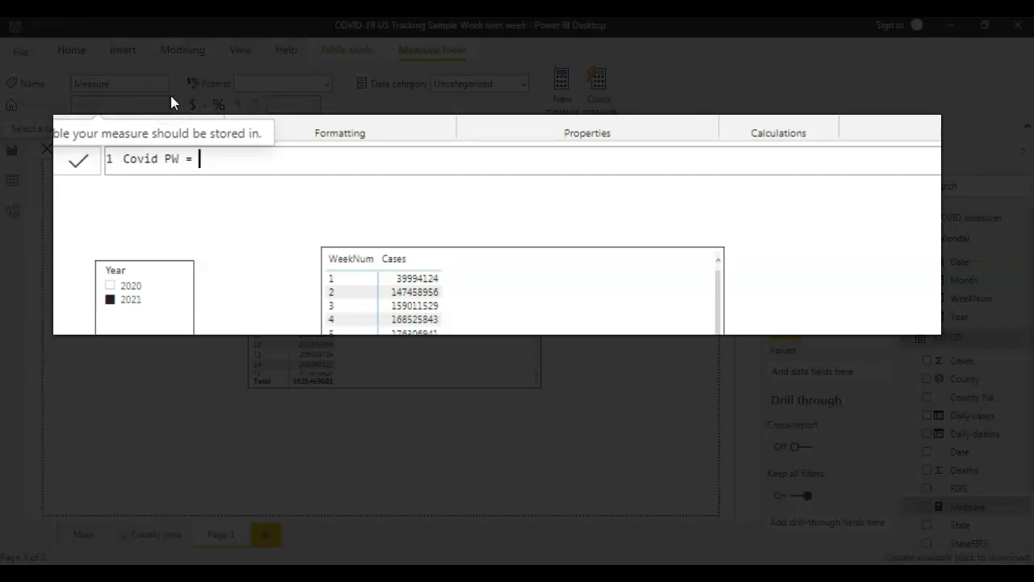
Begin the Covid PW formula with CALCULATE(SUM(COVID[Cases]).
type("ca")
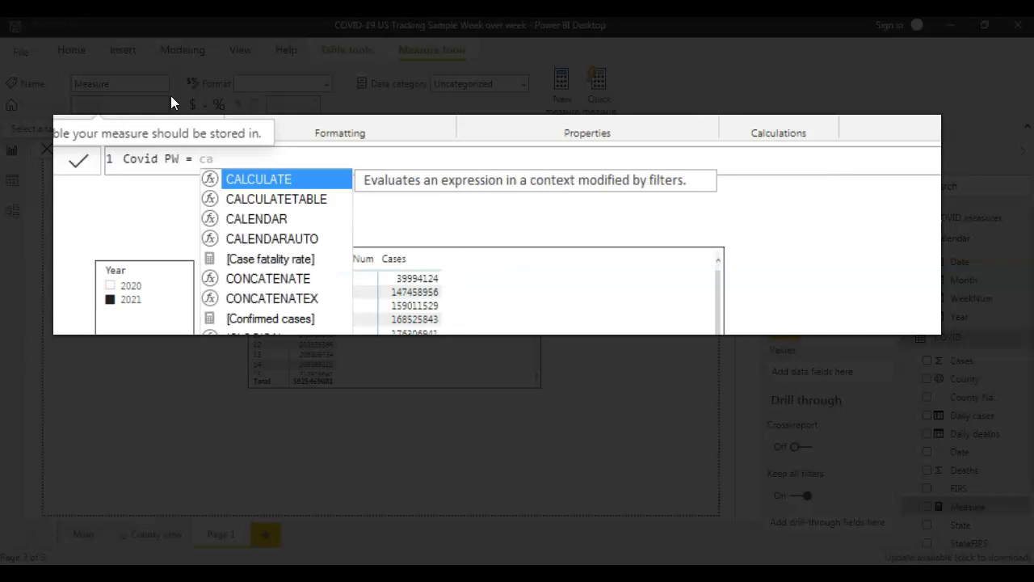
key("Tab")
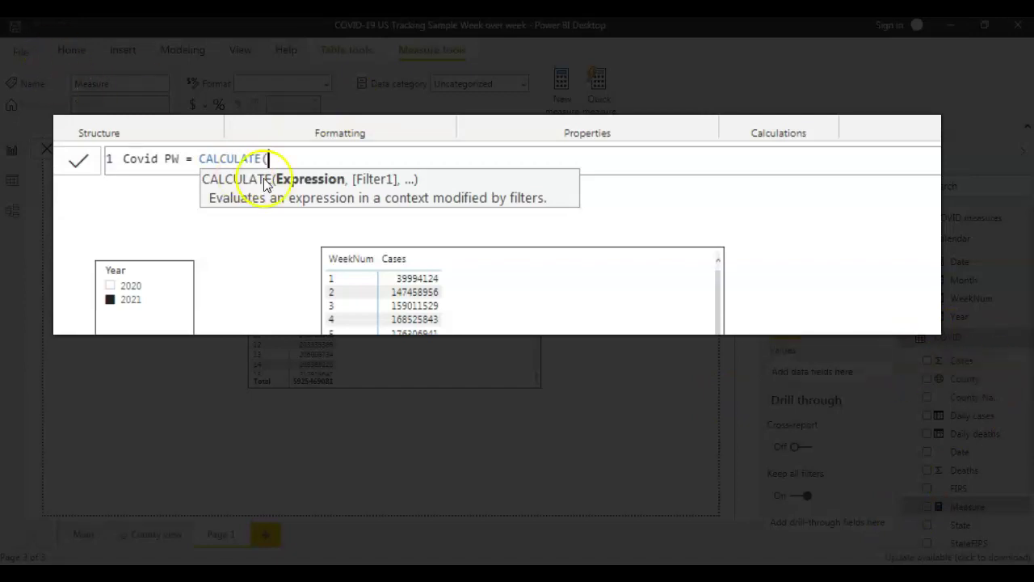
type("SUM")
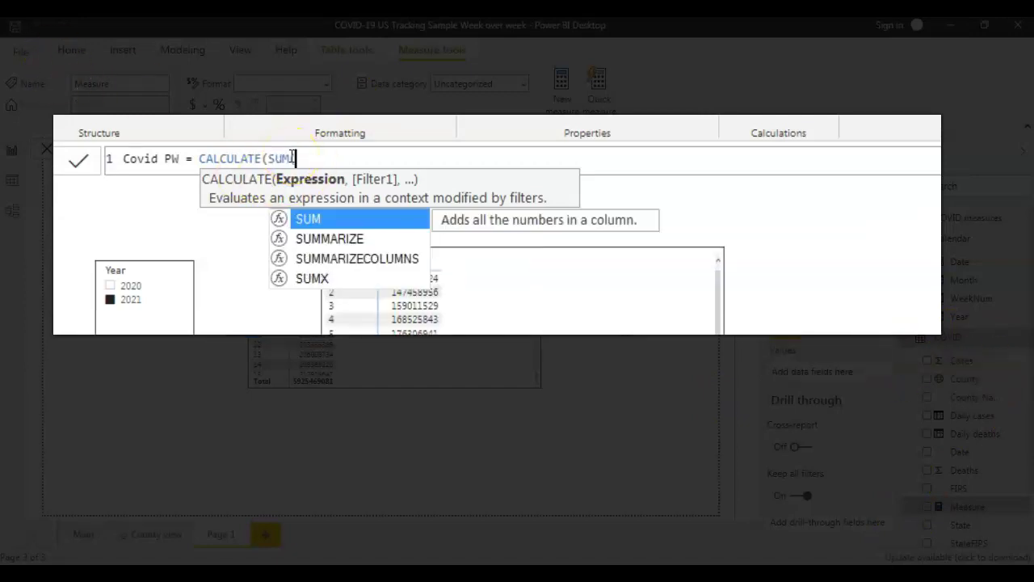
type("(")
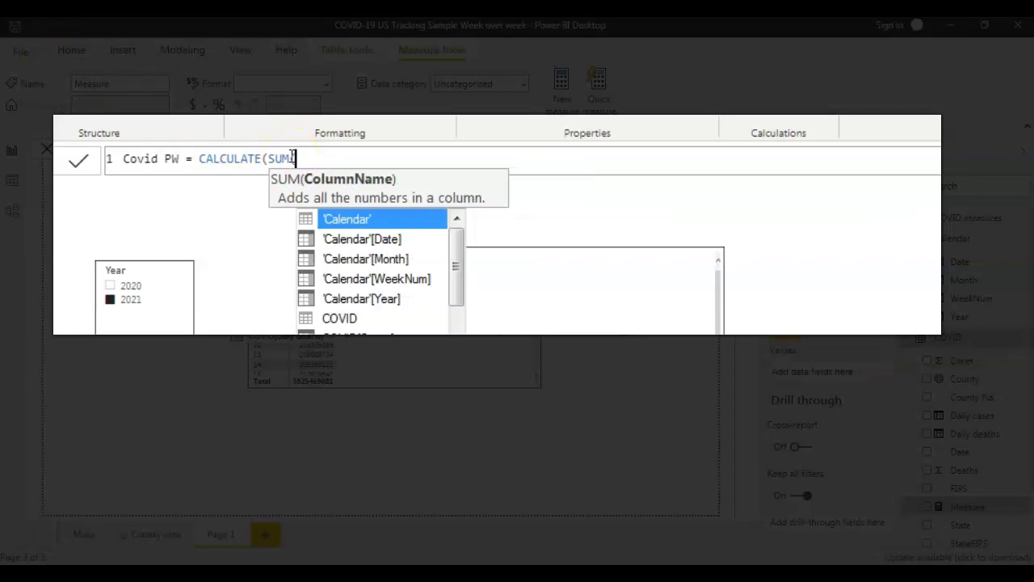
key("Escape")
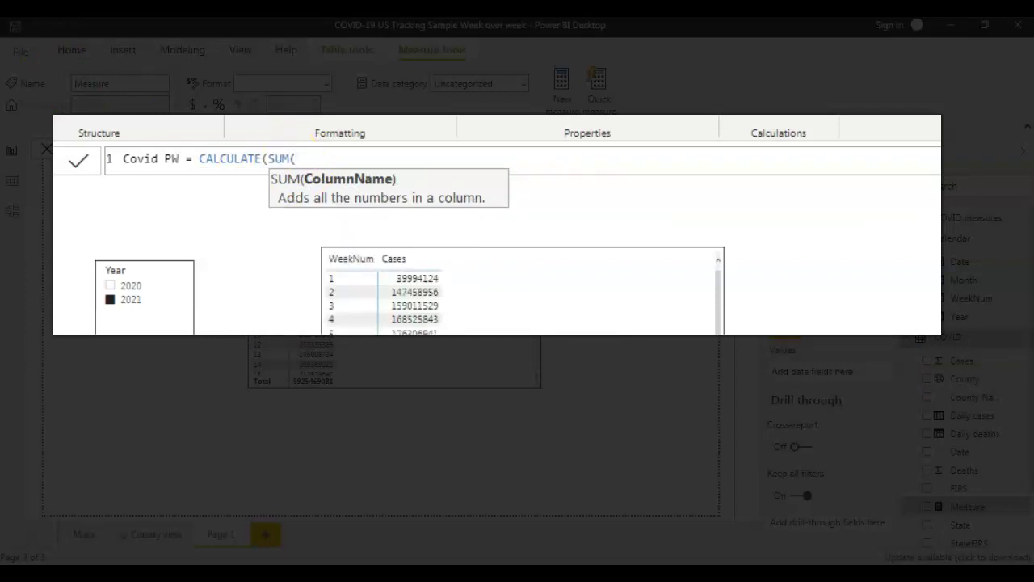
type("C")
key("Down")
key("Down")
key("Down")
key("Down")
key("Down")
key("Down")
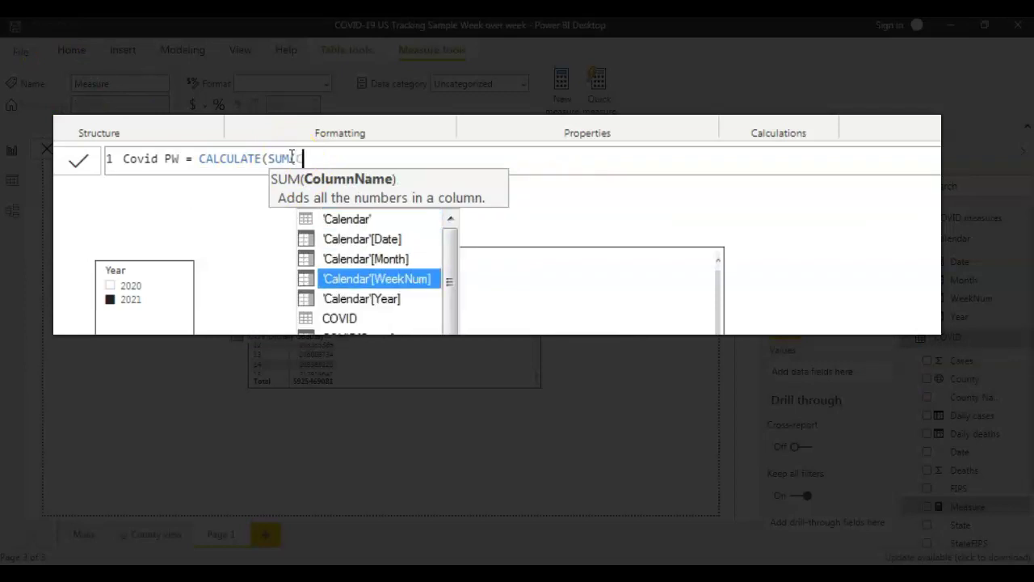
key("Tab")
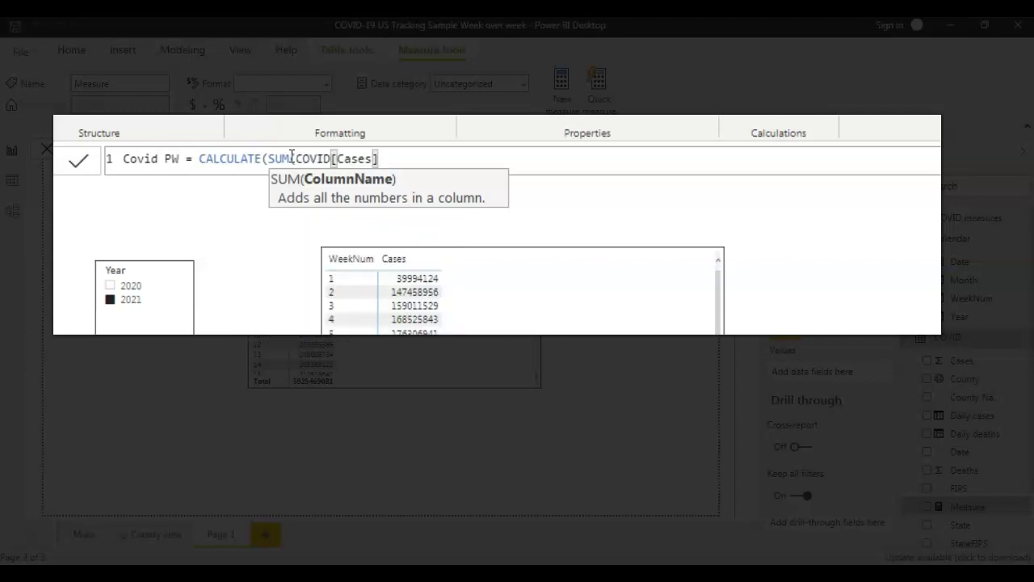
type(")")
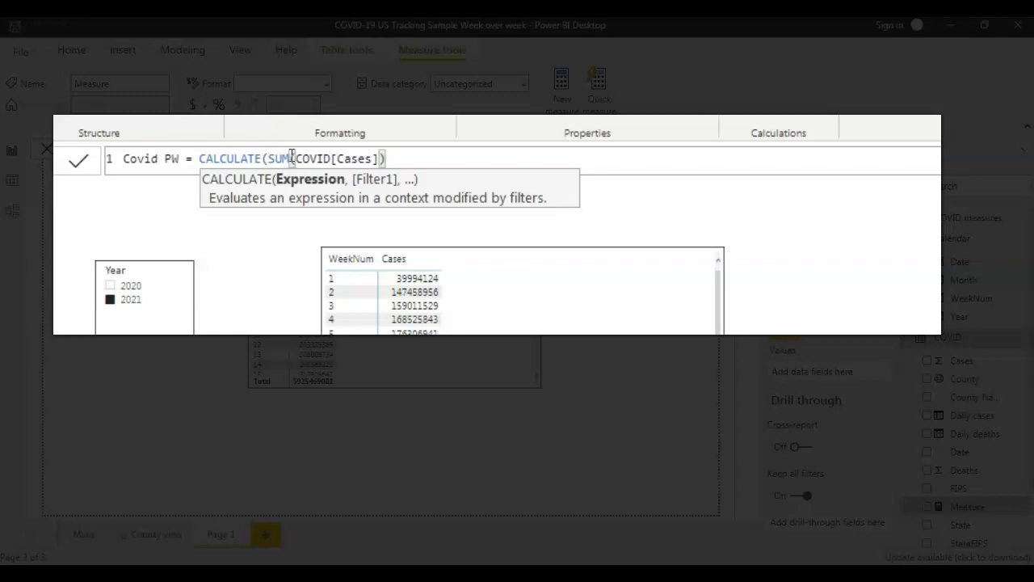
Start a FILTER function as the second argument of CALCULATE in the Covid PW formula.
type(",")
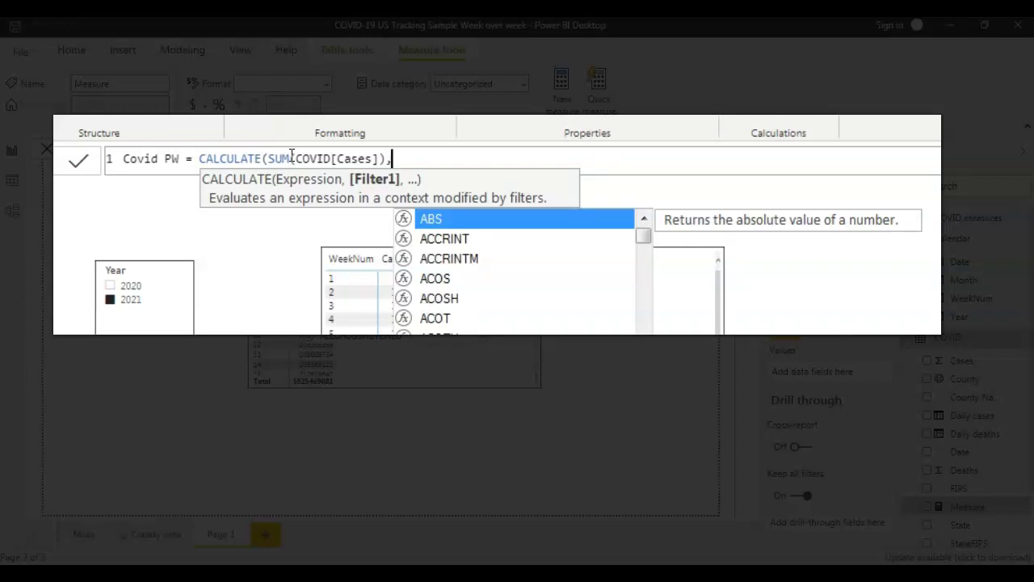
type("fil")
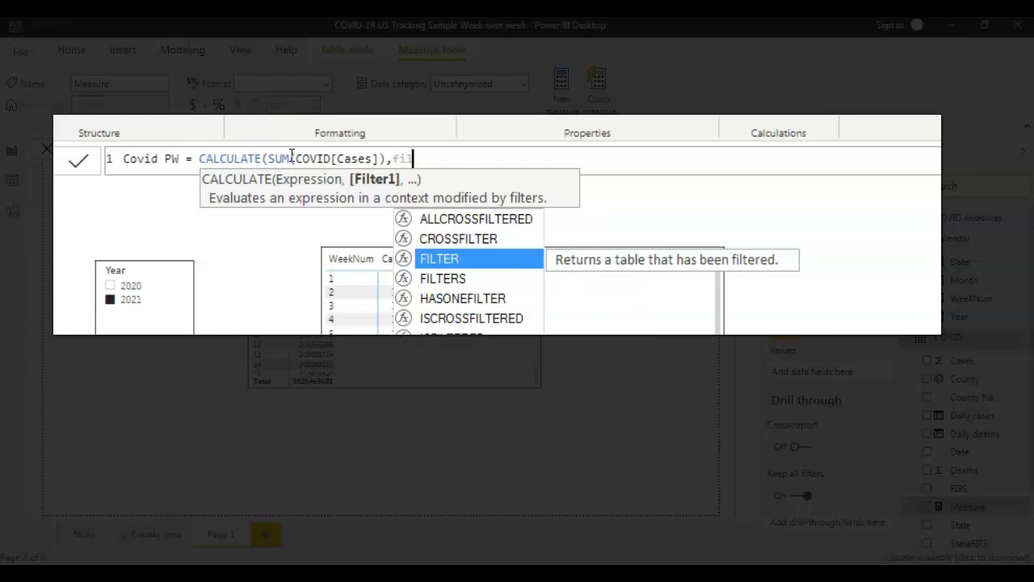
key("Tab")
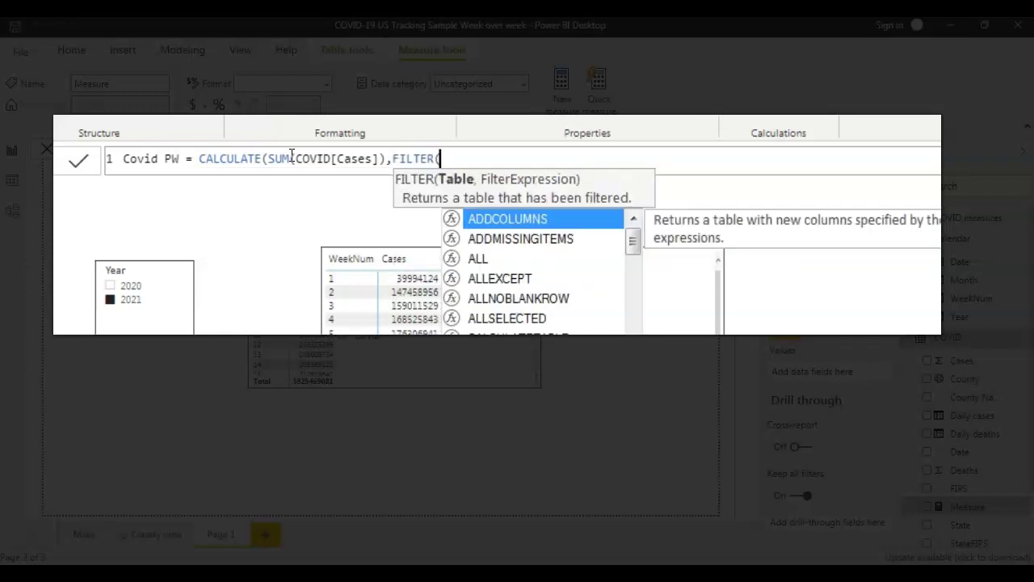
Move the FILTER argument, with its leading comma, onto its own second line, indent it three levels and continue after its opening parenthesis.
key("Left")
key("Left")
key("Left")
key("Left")
key("Left")
key("Left")
key("Left")
key("Left")
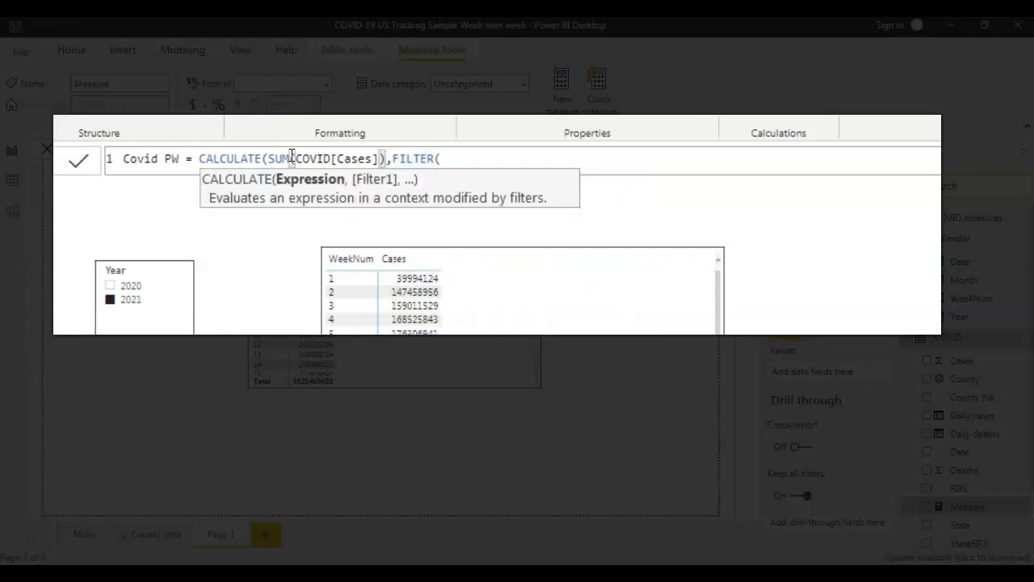
key("shift+Return")
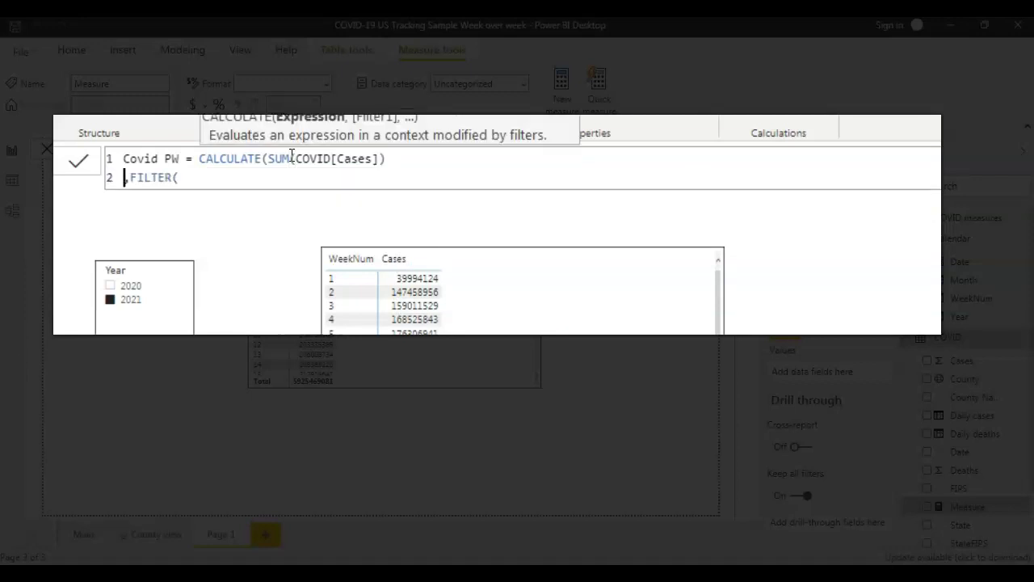
key("Tab")
key("Tab")
key("Tab")
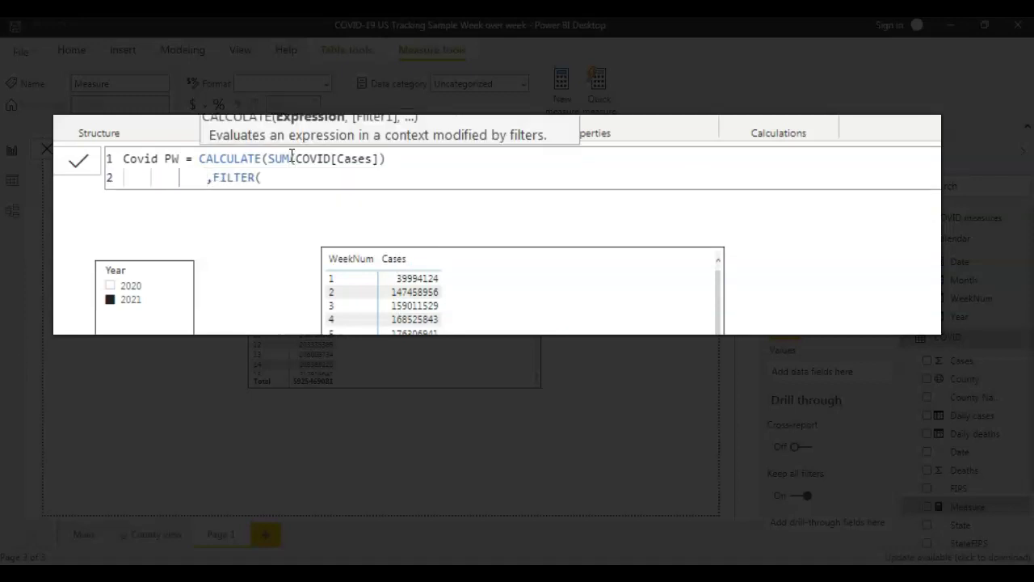
left_click(293, 177)
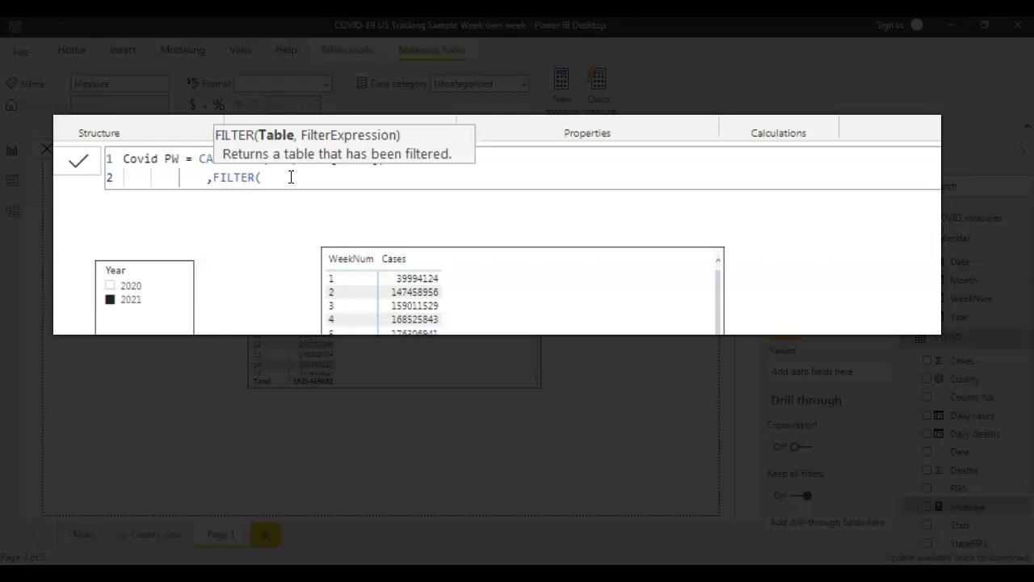
mouse_move(120, 241)
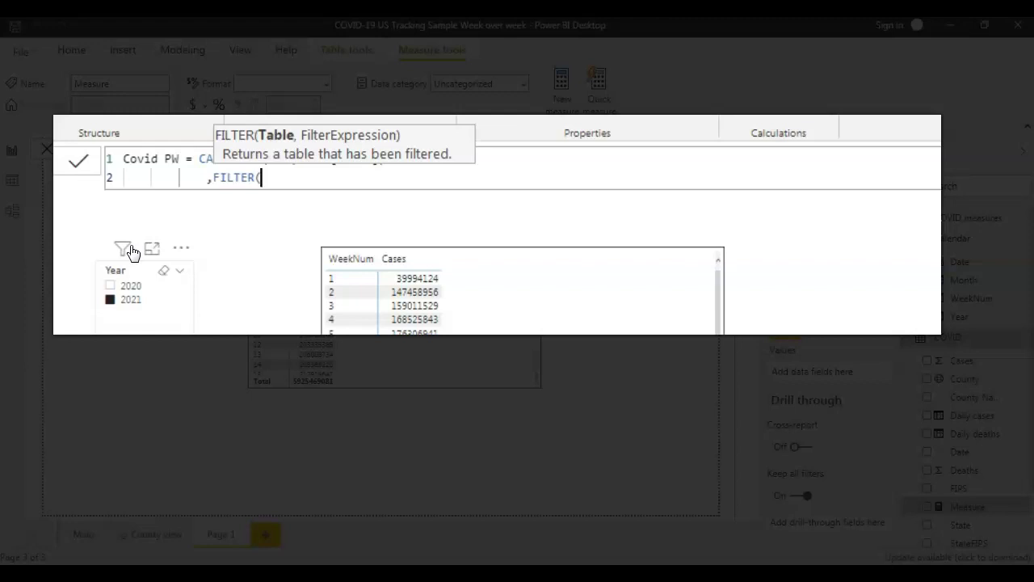
Set ALL('Calendar') as the FILTER table, followed by a comma, and continue the formula on a third line.
type("all(")
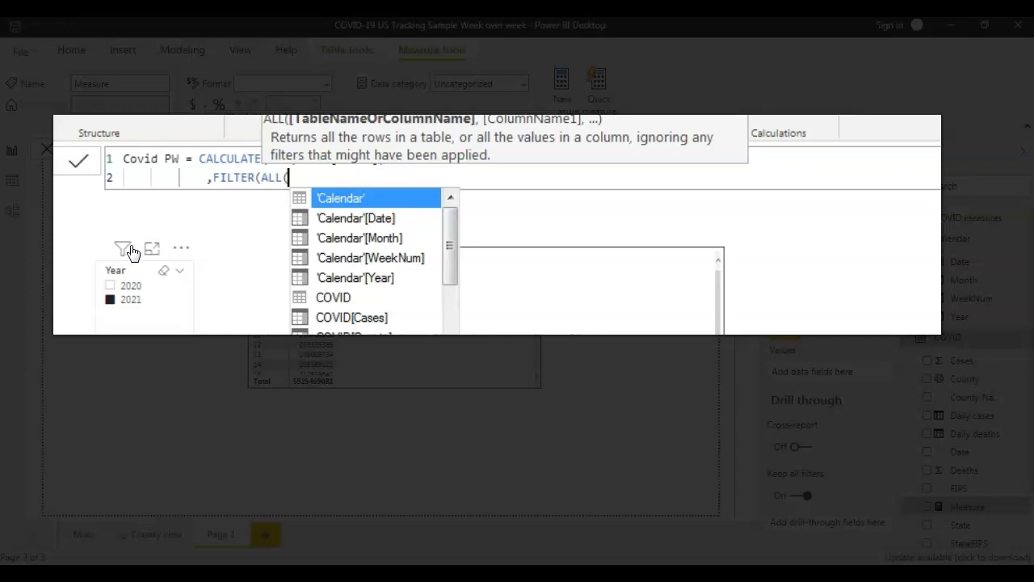
key("Tab")
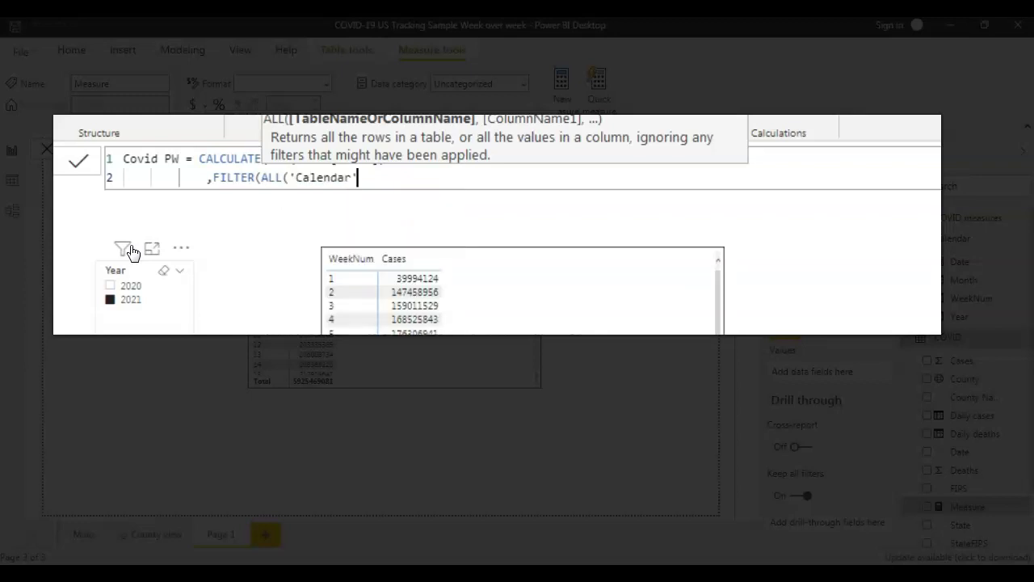
type(")")
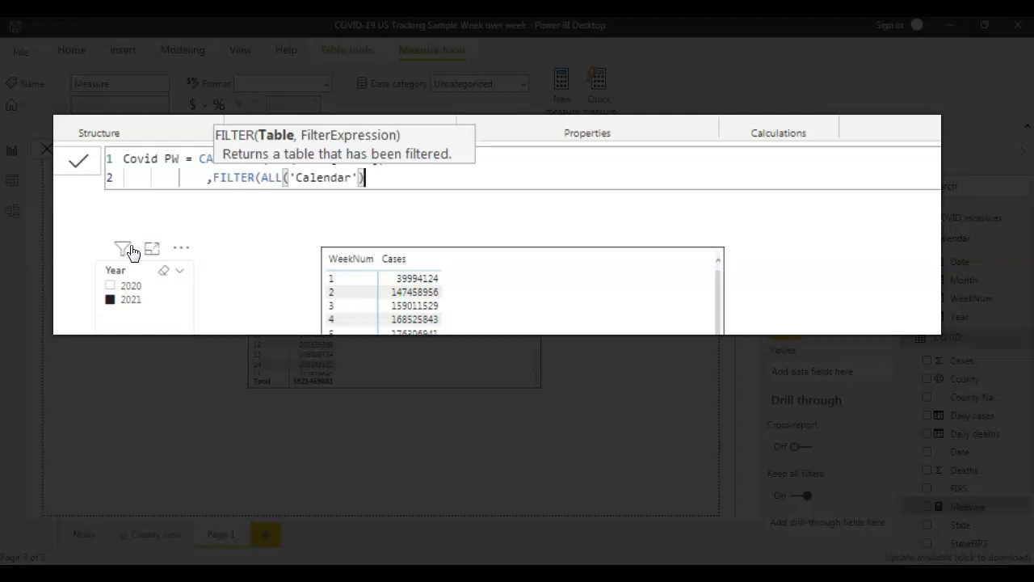
type(",")
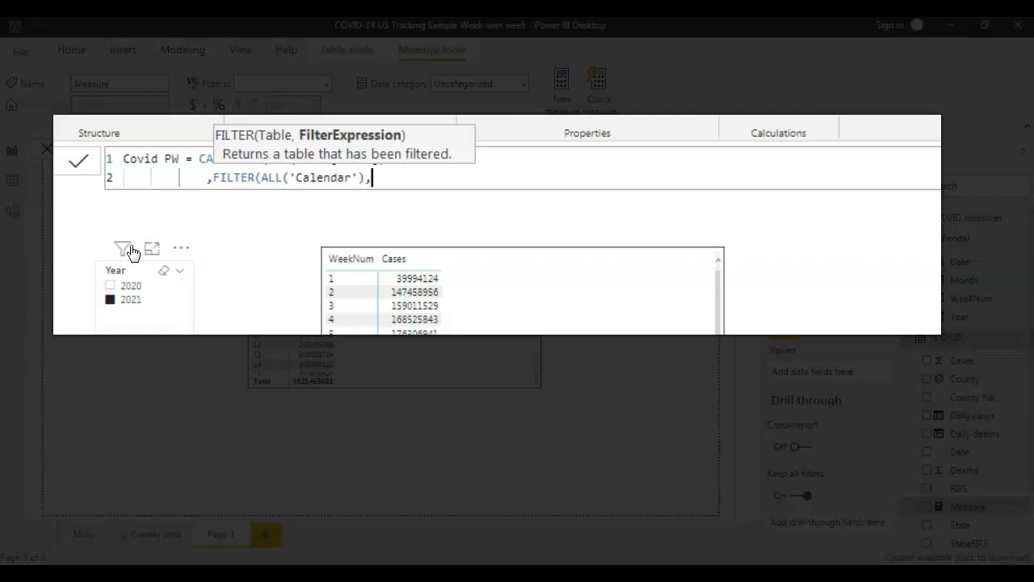
key("Return")
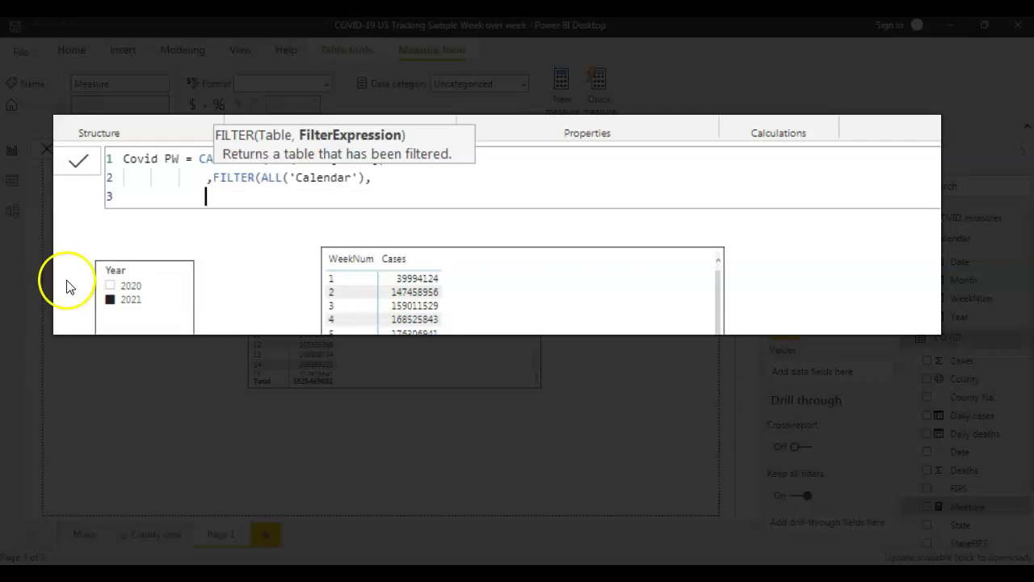
Start the filter condition on the third line with 'Calendar'[Year] = SELECTEDVALUE(.
left_click(111, 300)
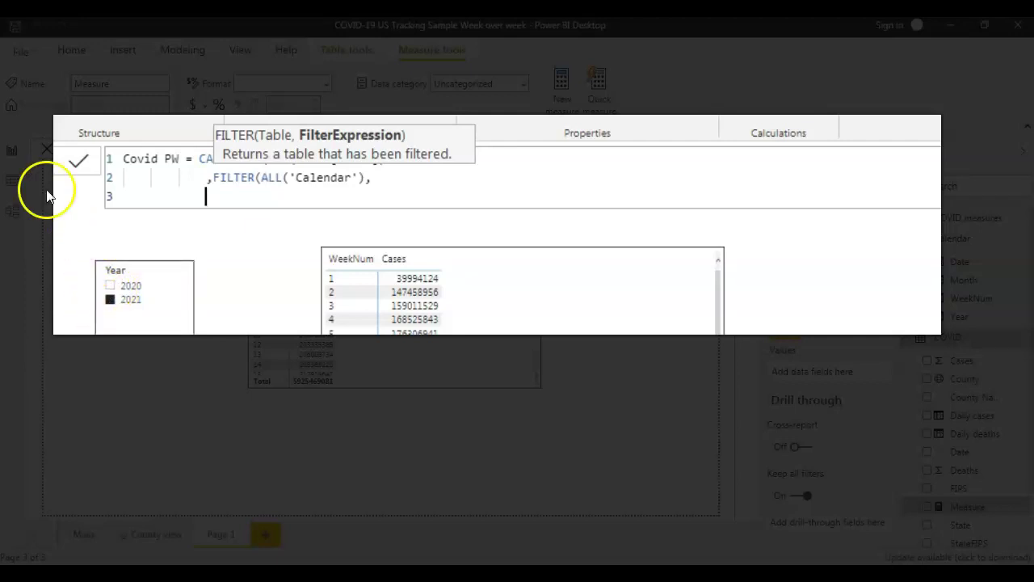
left_click(136, 210)
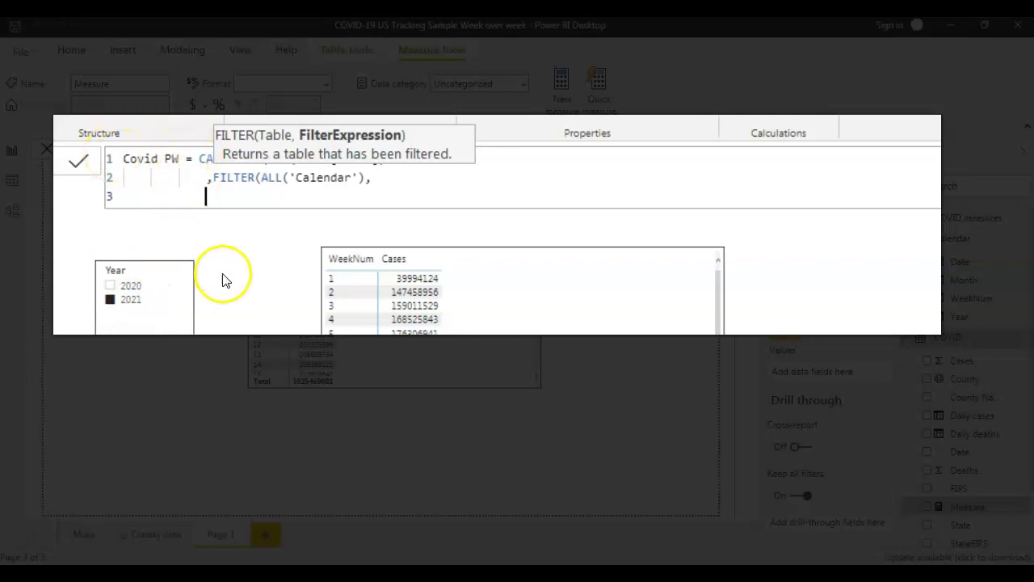
left_click(227, 198)
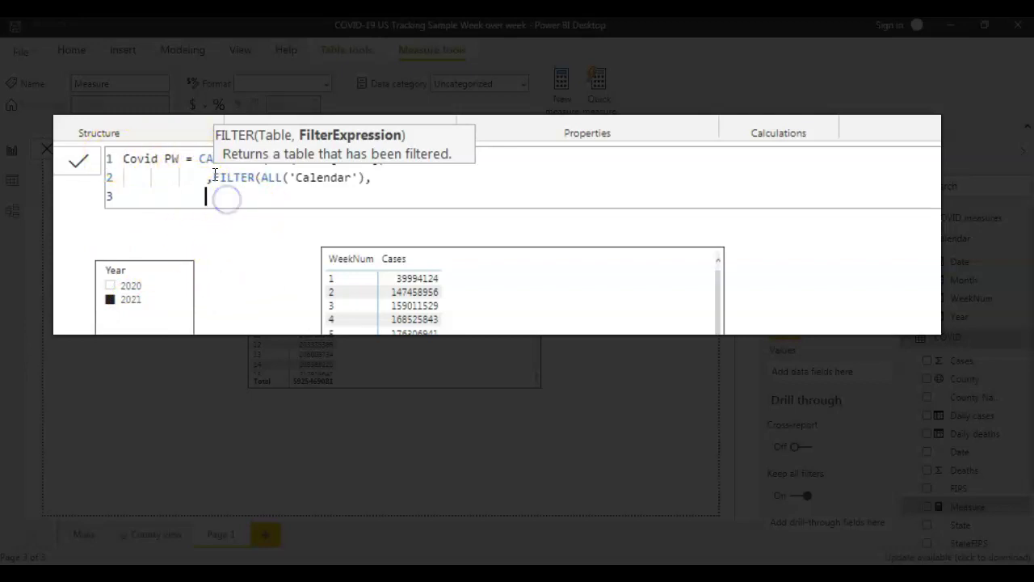
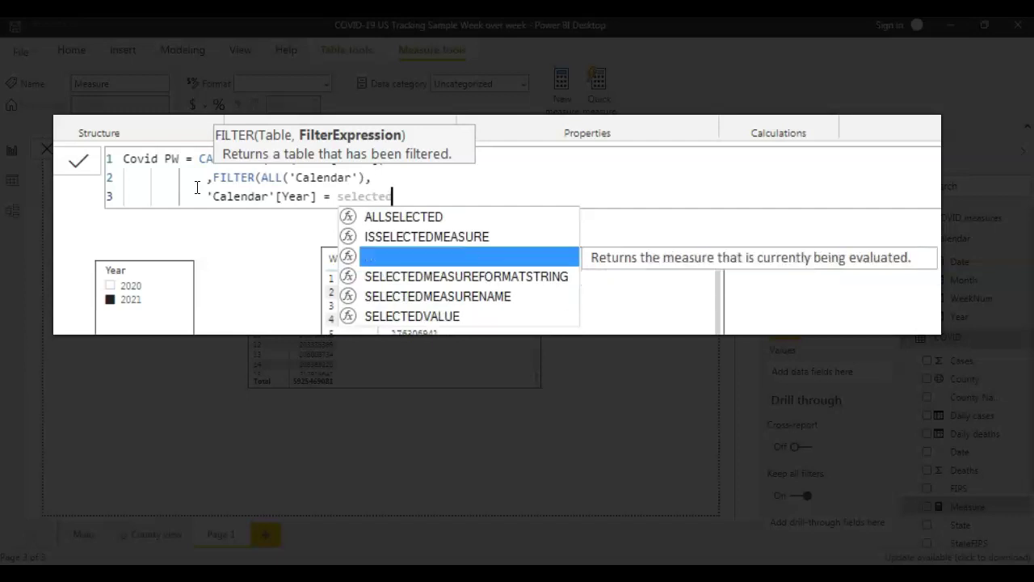
key("Down")
key("Down")
key("Down")
key("Tab")
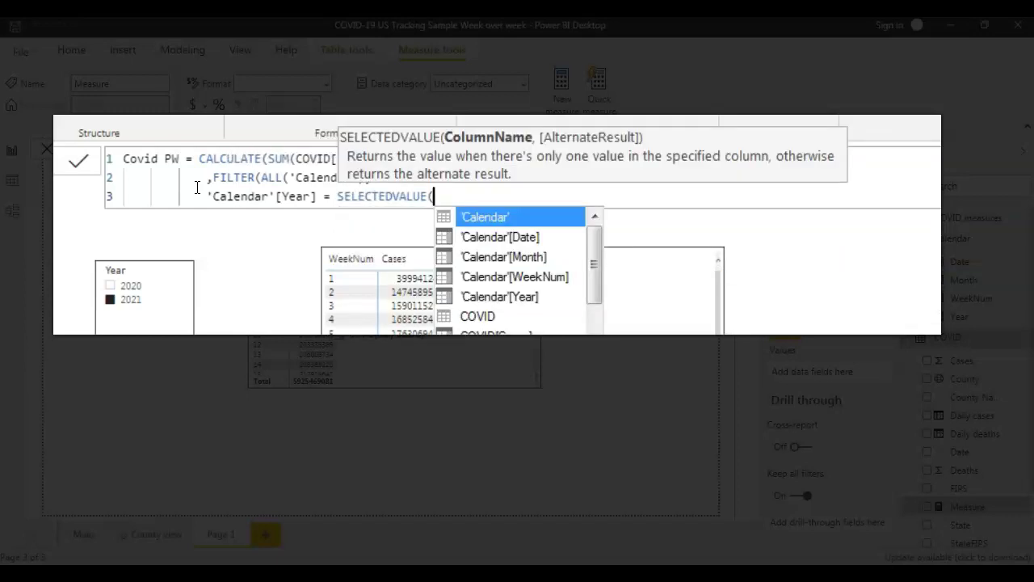
Complete the year condition with 'Calendar'[Year] as the SELECTEDVALUE column and close that function.
key("Down")
key("Down")
key("Down")
key("Down")
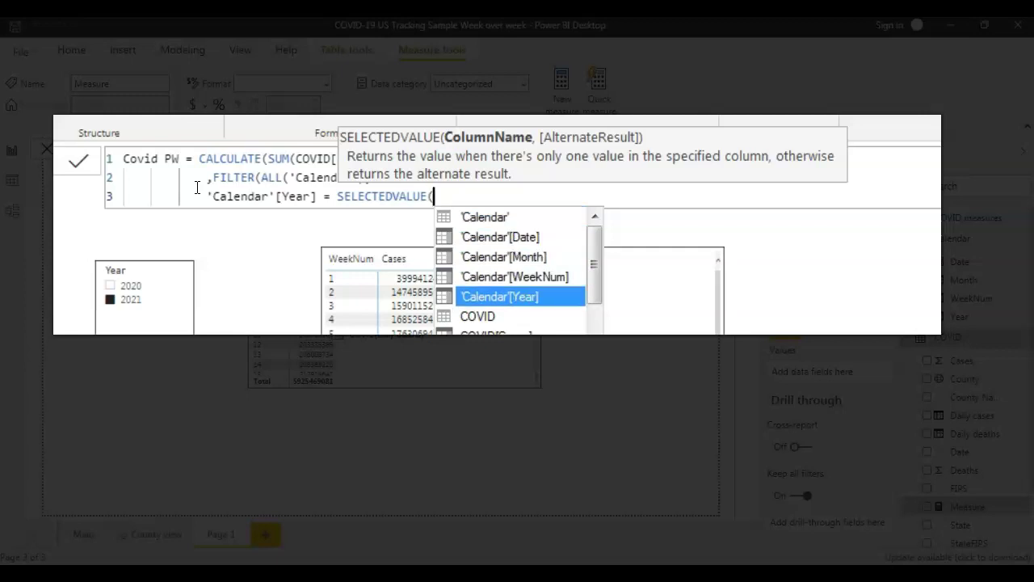
key("Tab")
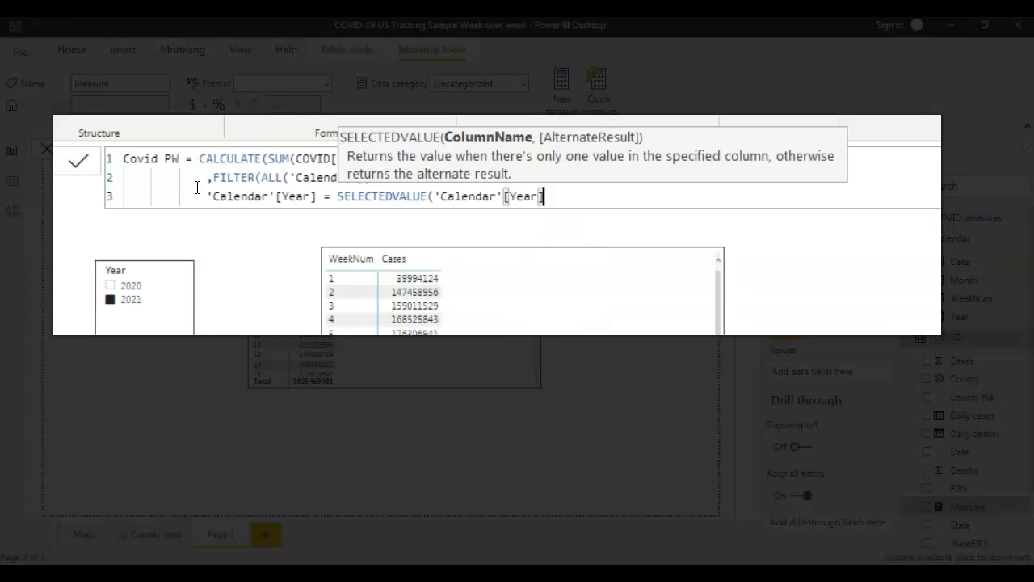
type(")")
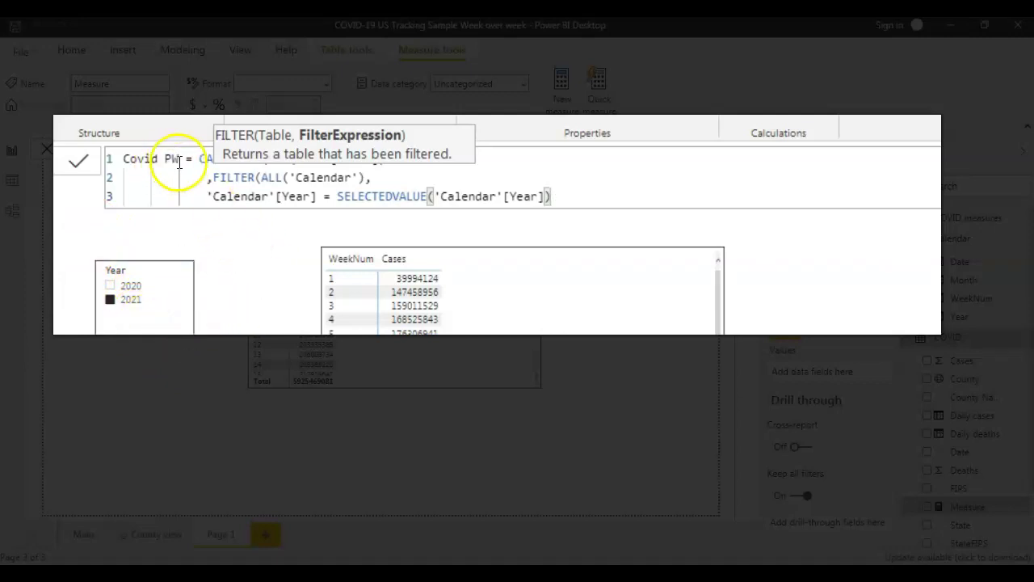
left_click_drag(180, 160, 127, 148)
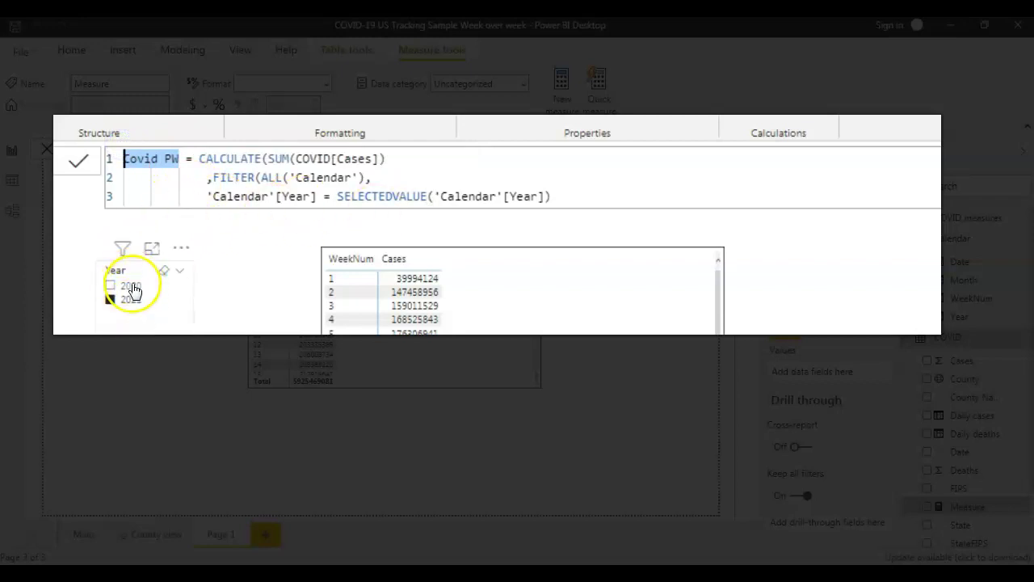
left_click_drag(565, 196, 210, 205)
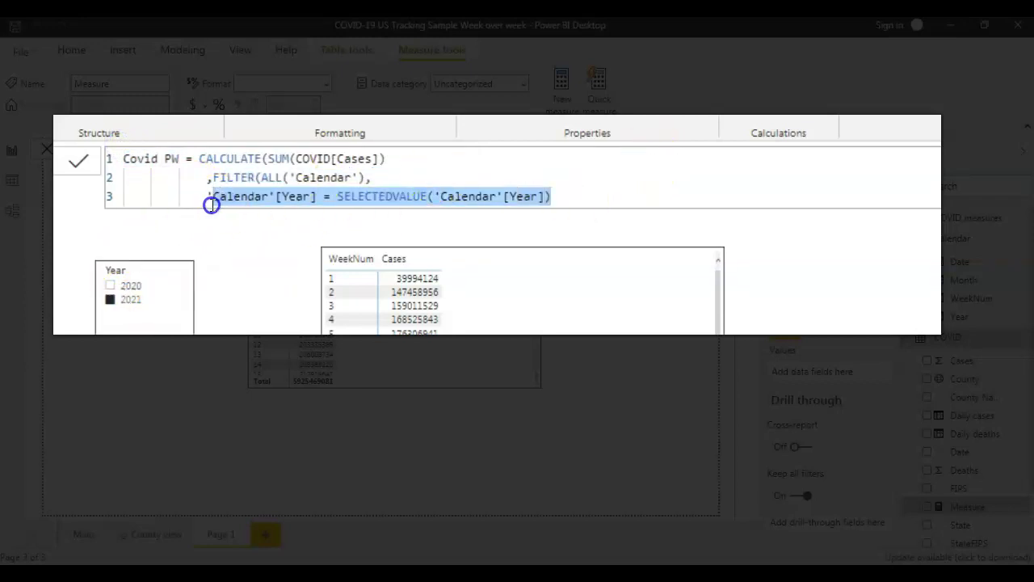
left_click(558, 199)
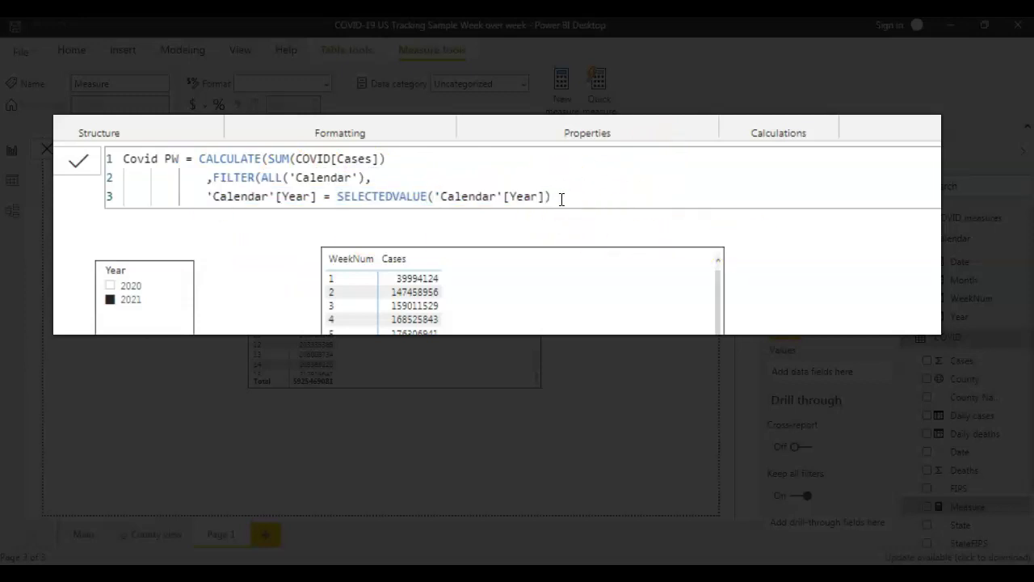
left_click_drag(560, 199, 198, 197)
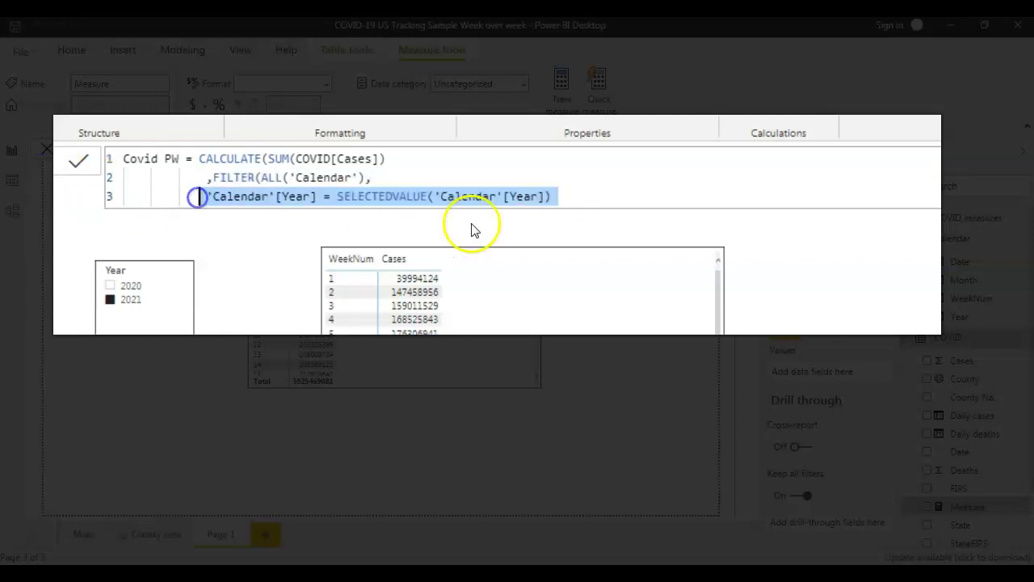
Append && to the year condition and begin a second condition on a fourth line with 'Calendar'[WeekNum] =.
left_click(564, 199)
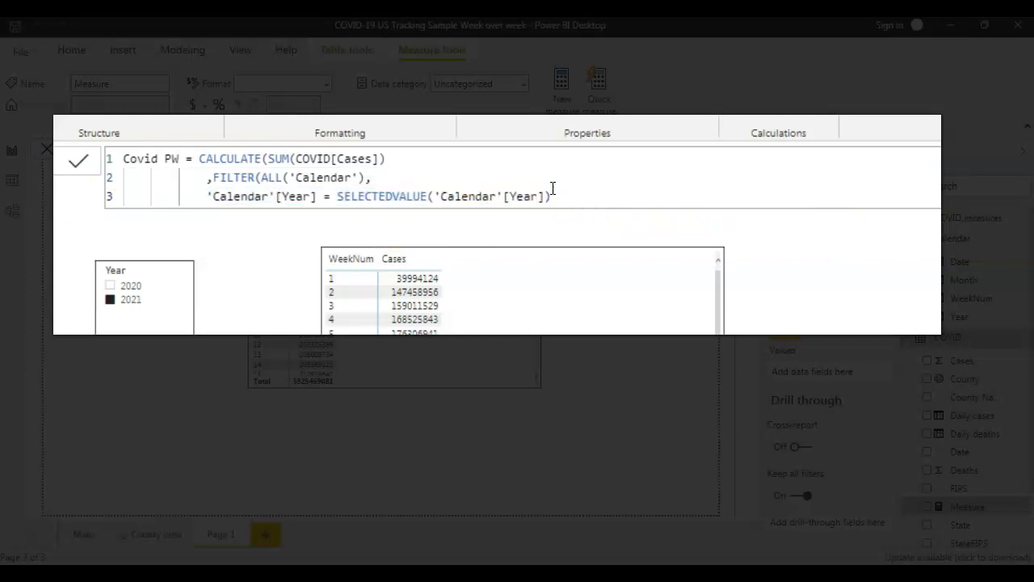
type("&&")
key("shift+Return")
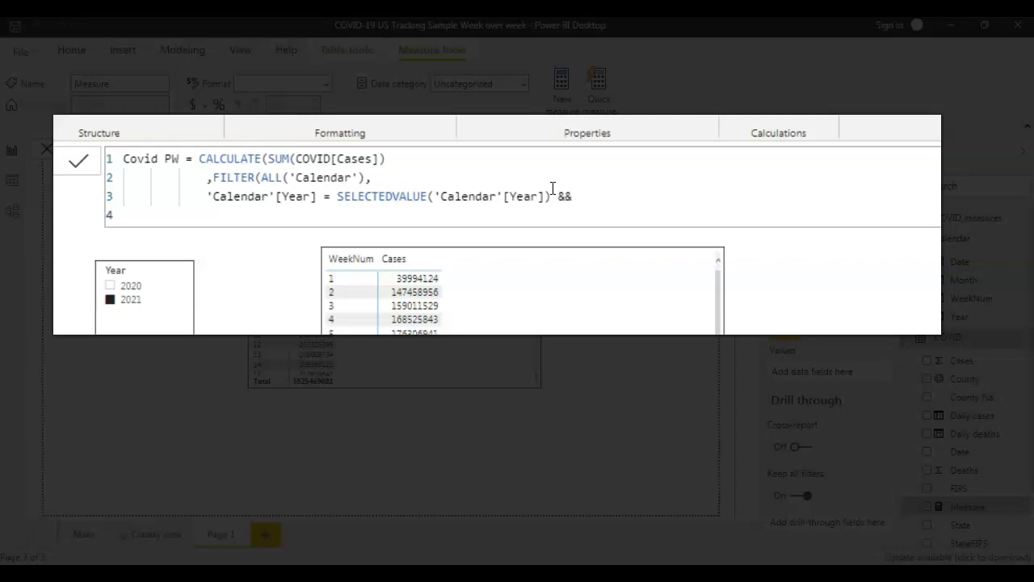
type("cal")
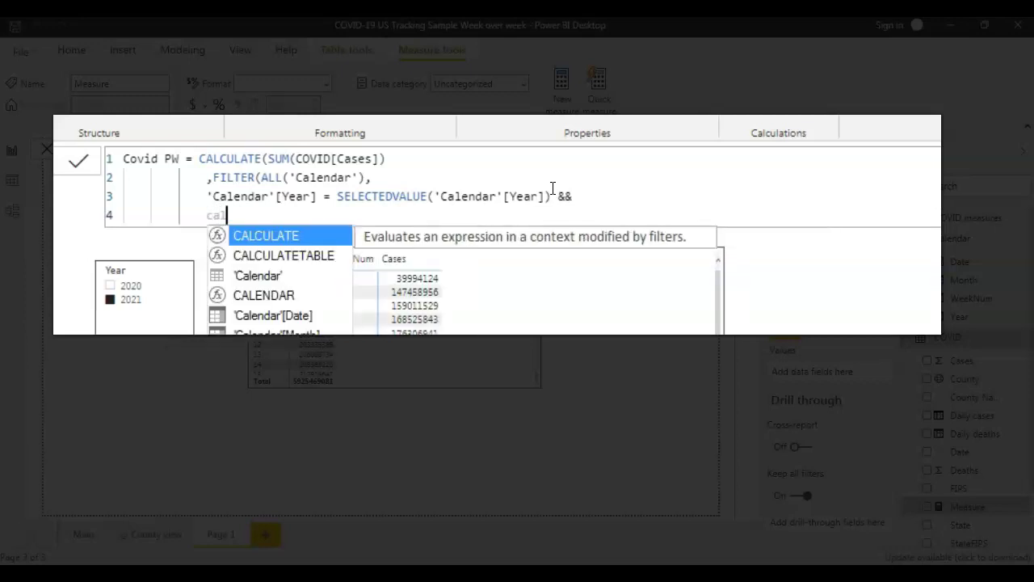
key("Down")
key("Down")
key("Down")
key("Down")
key("Down")
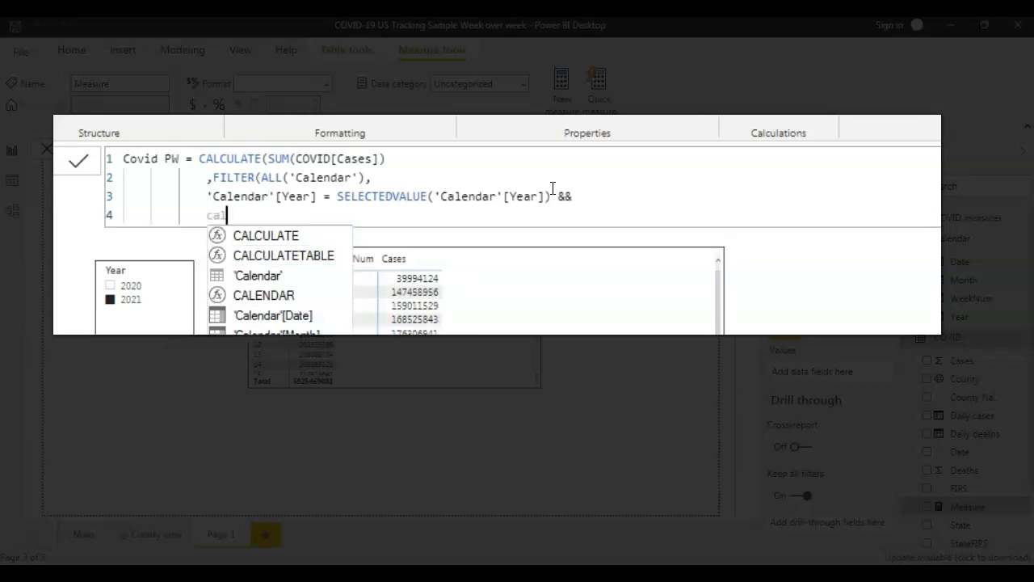
key("Tab")
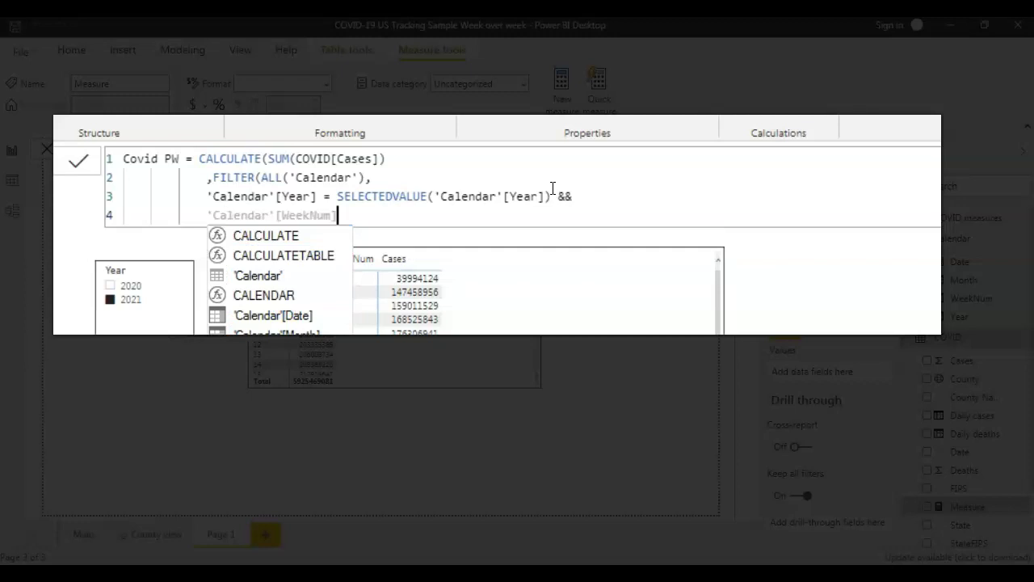
type("= ")
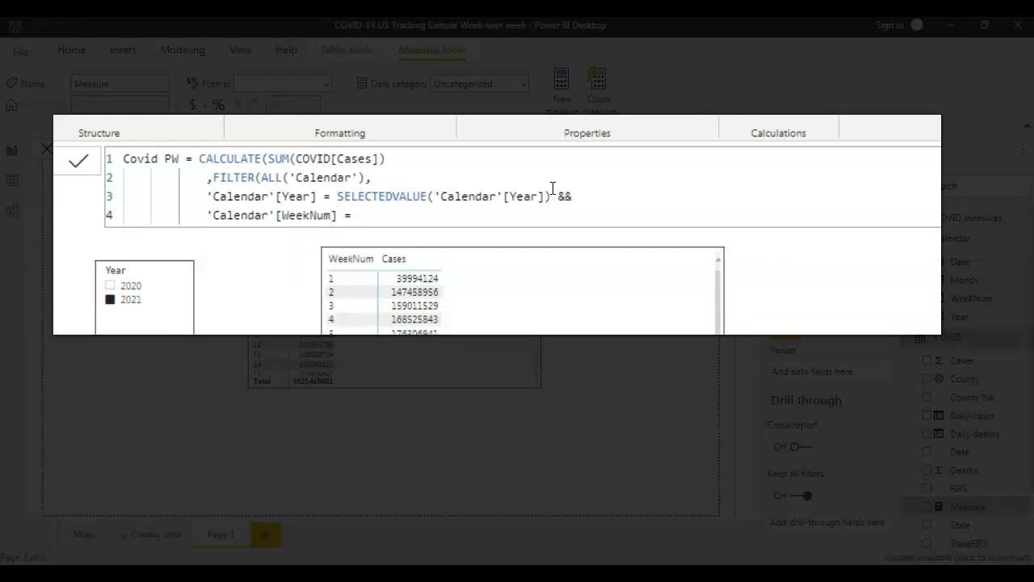
Complete the week condition with SELECTEDVALUE('Calendar'[WeekNum])-1 and close the FILTER function.
type("sele")
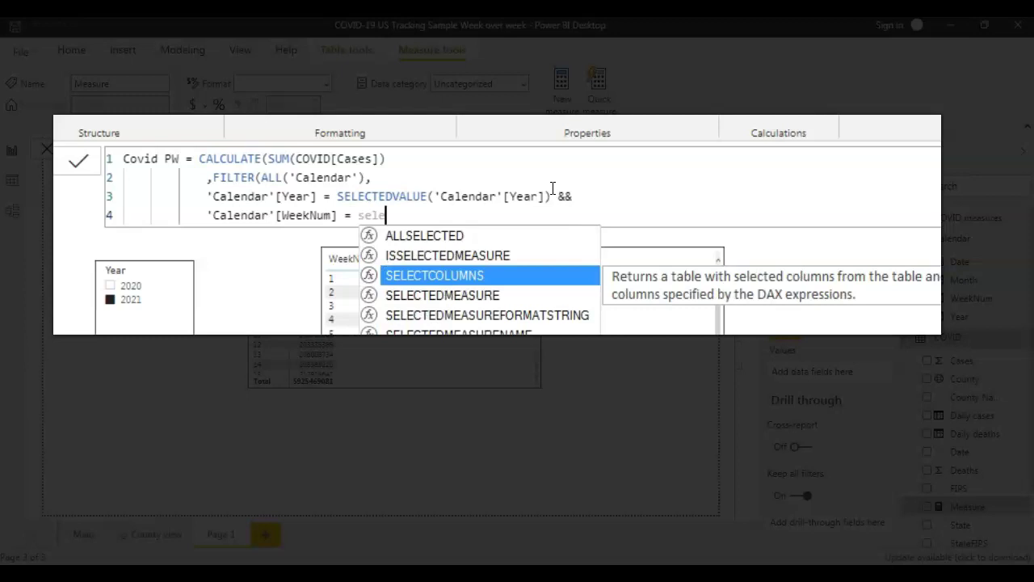
key("Down")
key("Down")
key("Down")
key("Down")
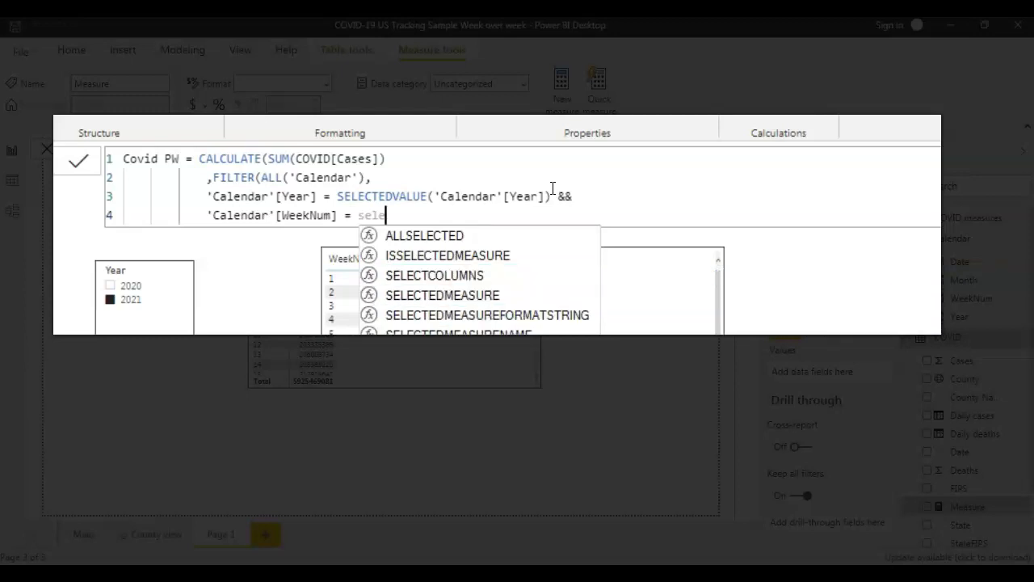
key("Tab")
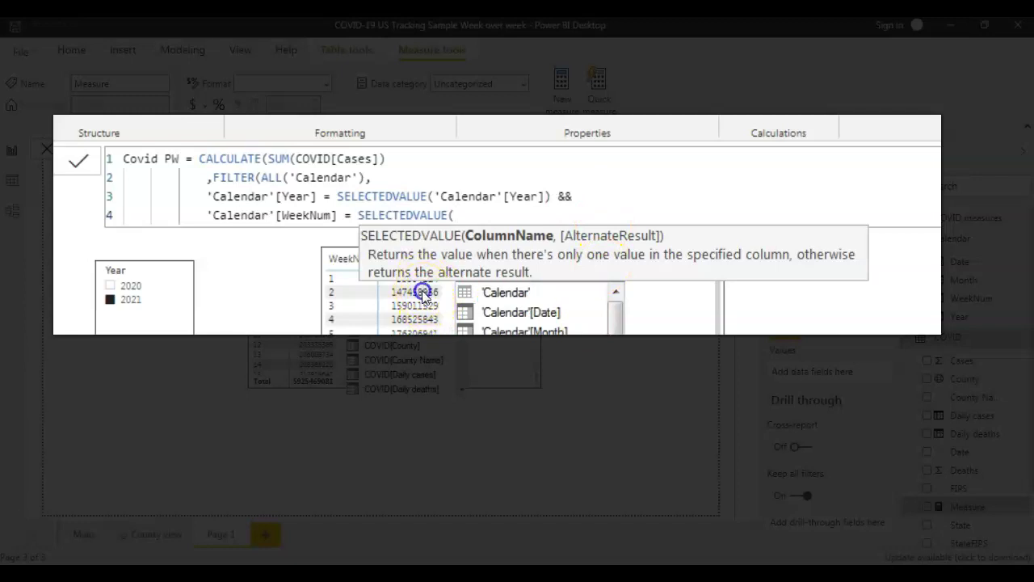
type("'Calendar'[WeekNum]")
type(")-")
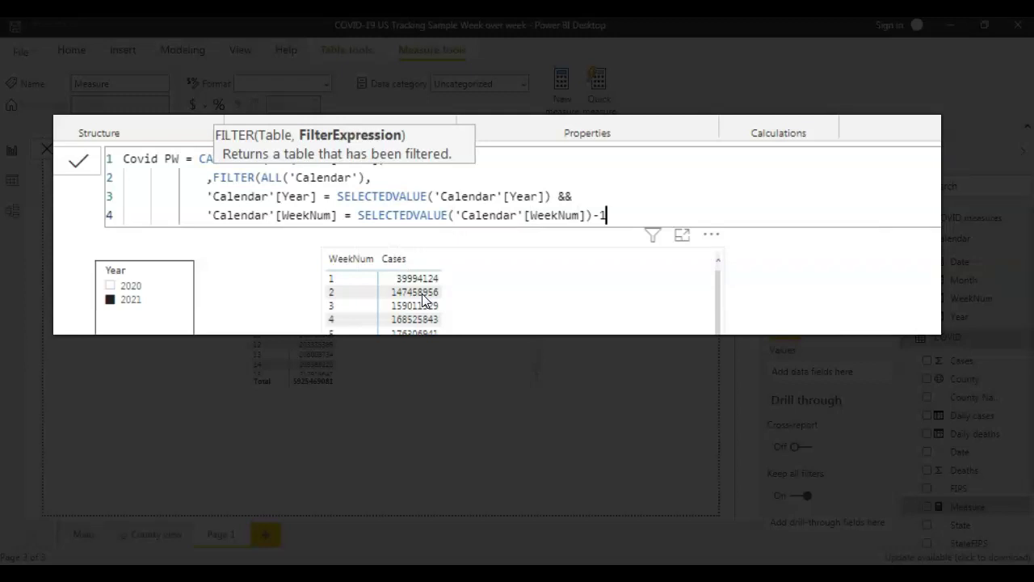
type("1)")
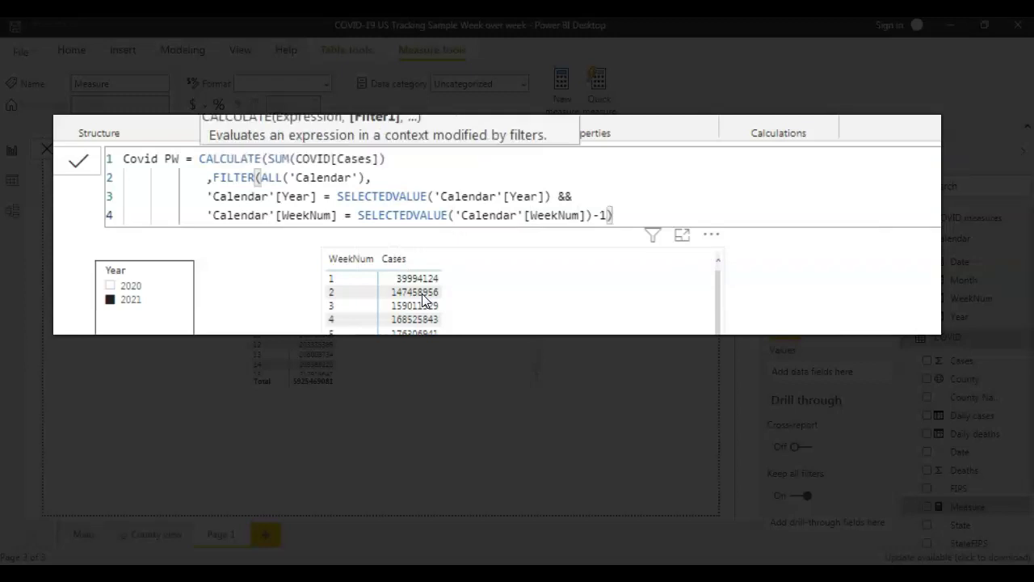
Close the CALCULATE function with a final parenthesis and commit the Covid PW formula.
left_click(606, 215)
left_click(21, 79)
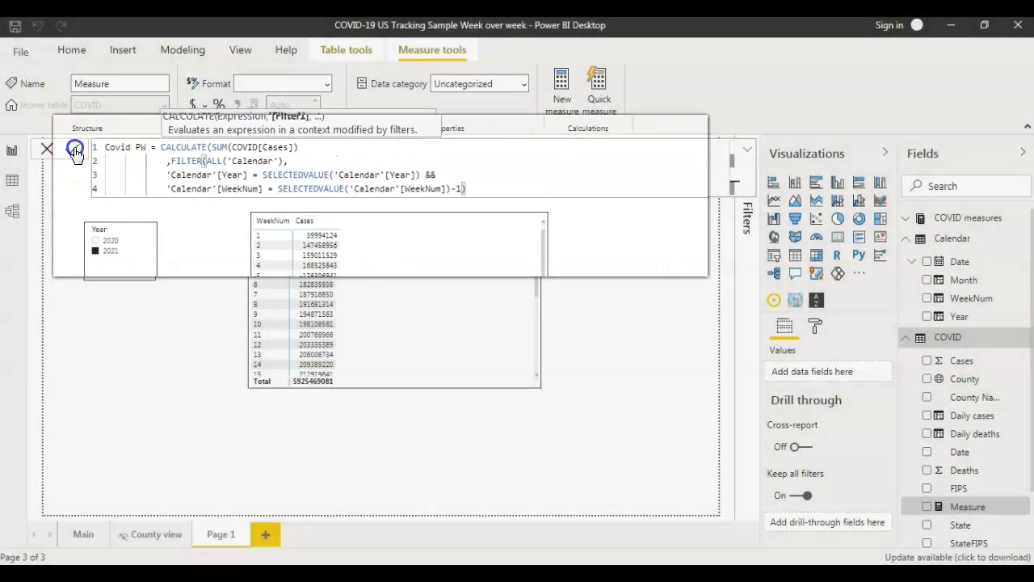
left_click(79, 160)
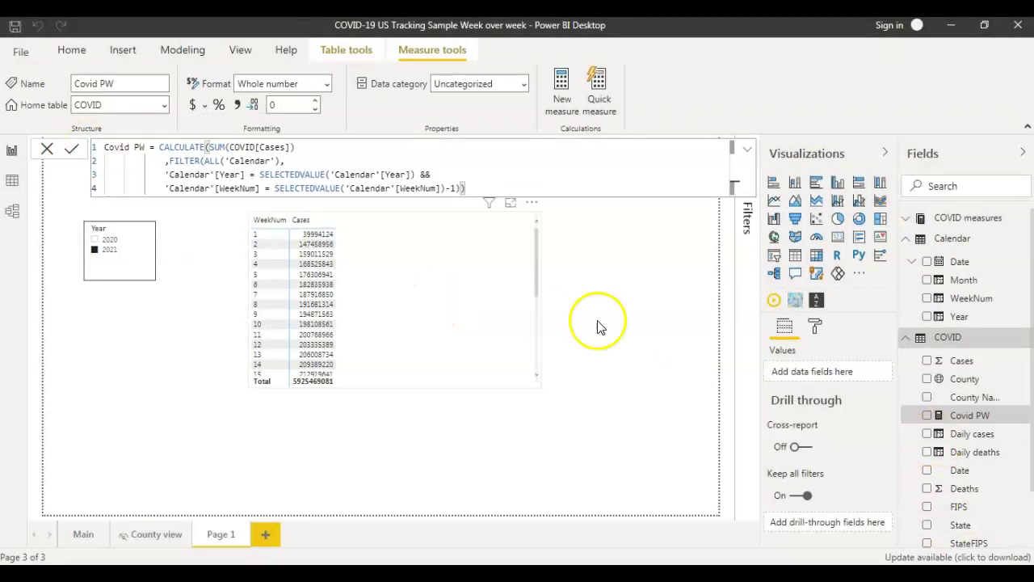
Add the Covid PW measure to the values of the WeekNum matrix.
left_click(446, 316)
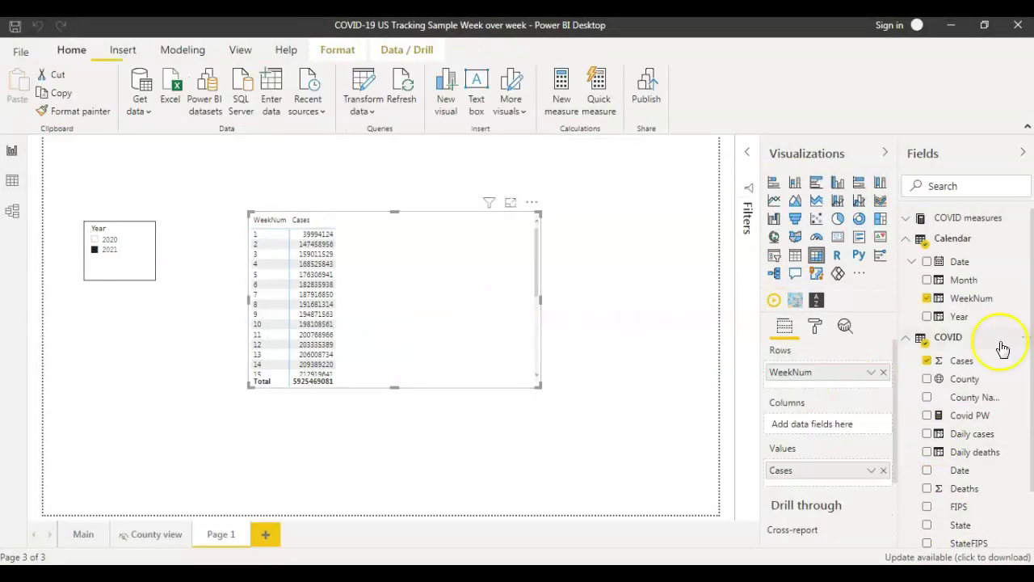
left_click(928, 416)
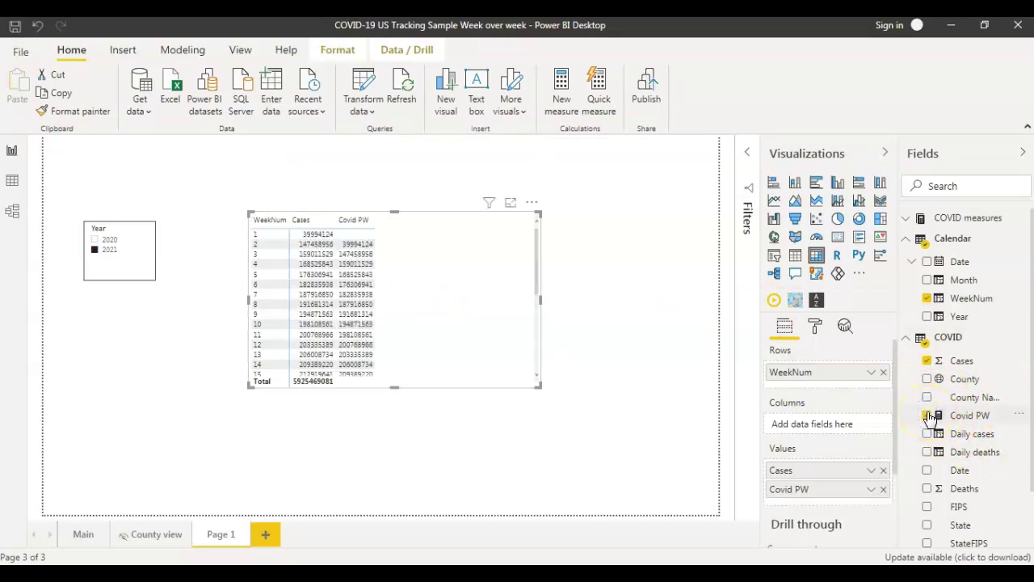
Compare the Cases and Covid PW cells for week 1 in the matrix.
left_click(314, 236)
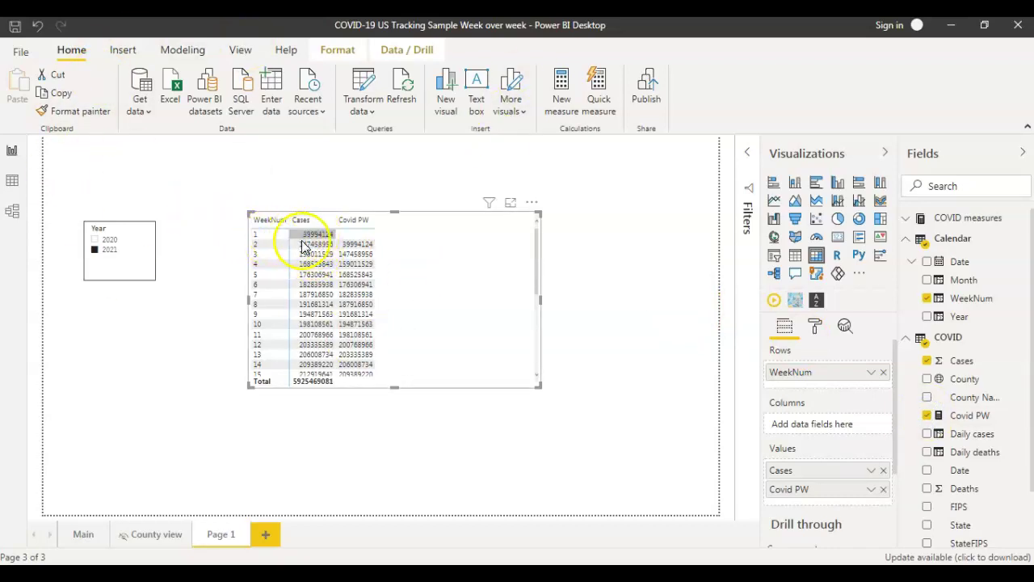
left_click(358, 236)
left_click(360, 241)
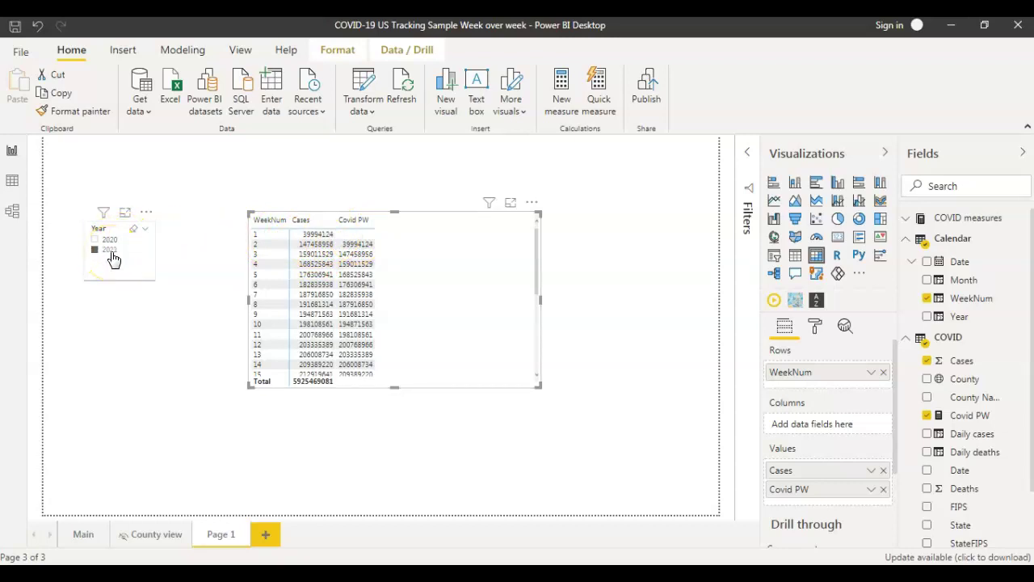
left_click(318, 237)
left_click(357, 237)
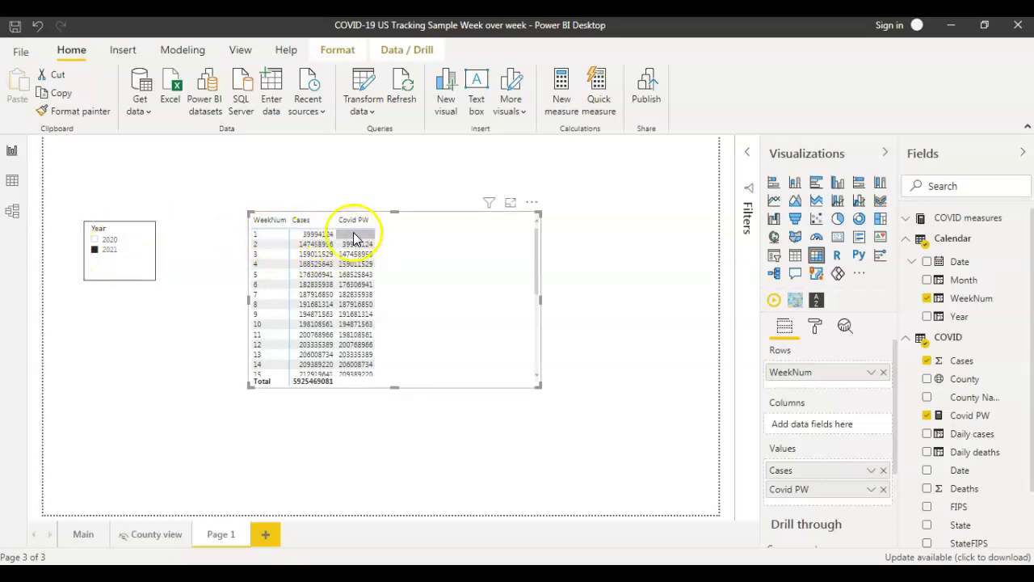
Compare the Cases value of week 1 with the Covid PW value of week 2 in the matrix.
left_click(299, 202)
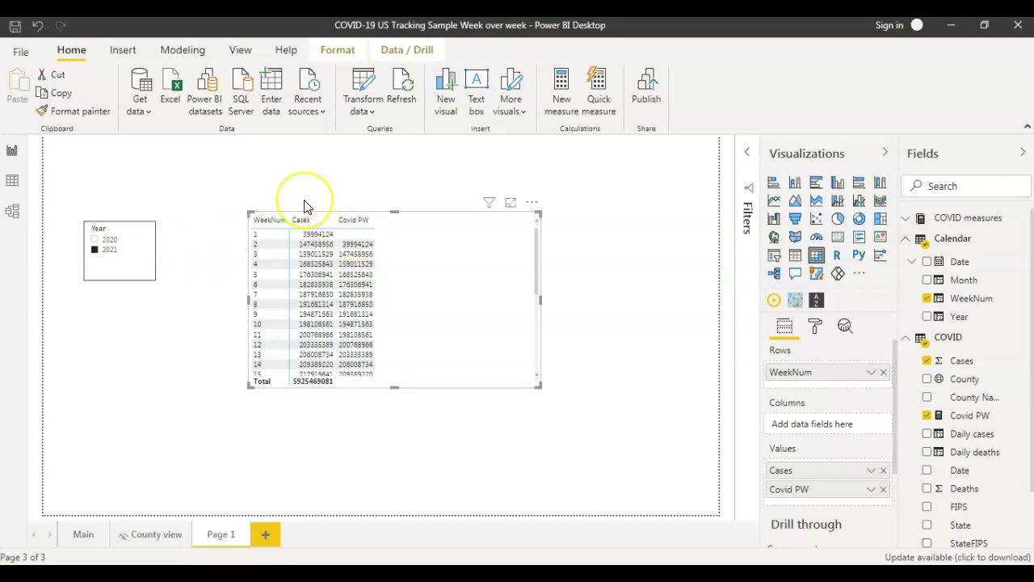
left_click(360, 243)
left_click(319, 233)
left_click(360, 244)
left_click(316, 245)
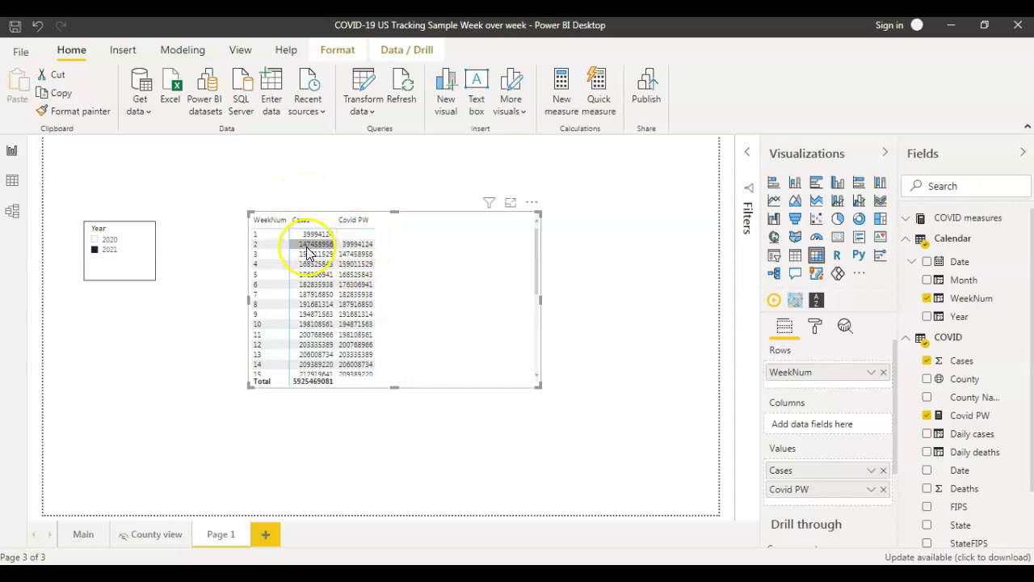
left_click(317, 234)
left_click(360, 244)
left_click(316, 234)
left_click(429, 272)
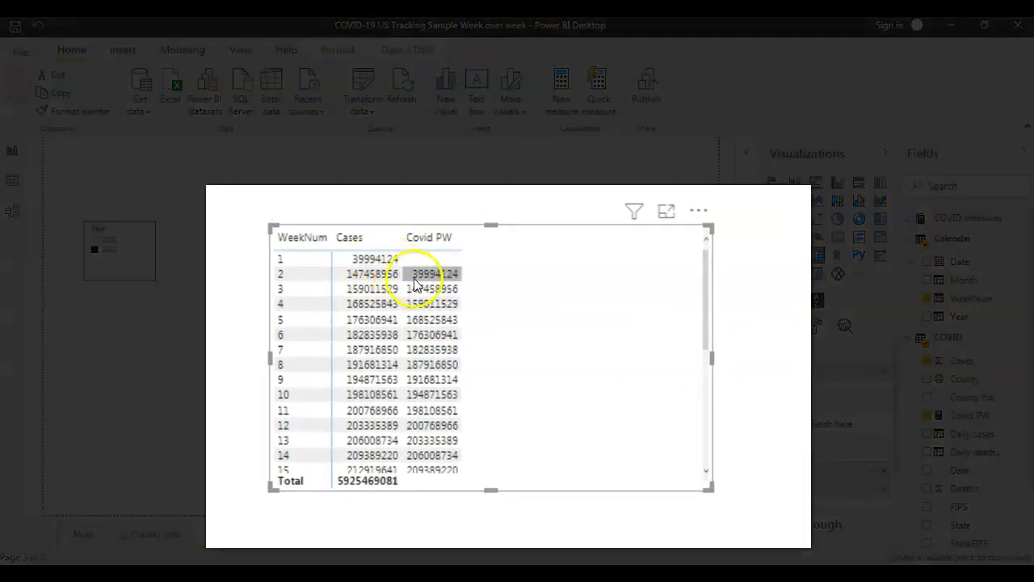
left_click(372, 260)
left_click(428, 273)
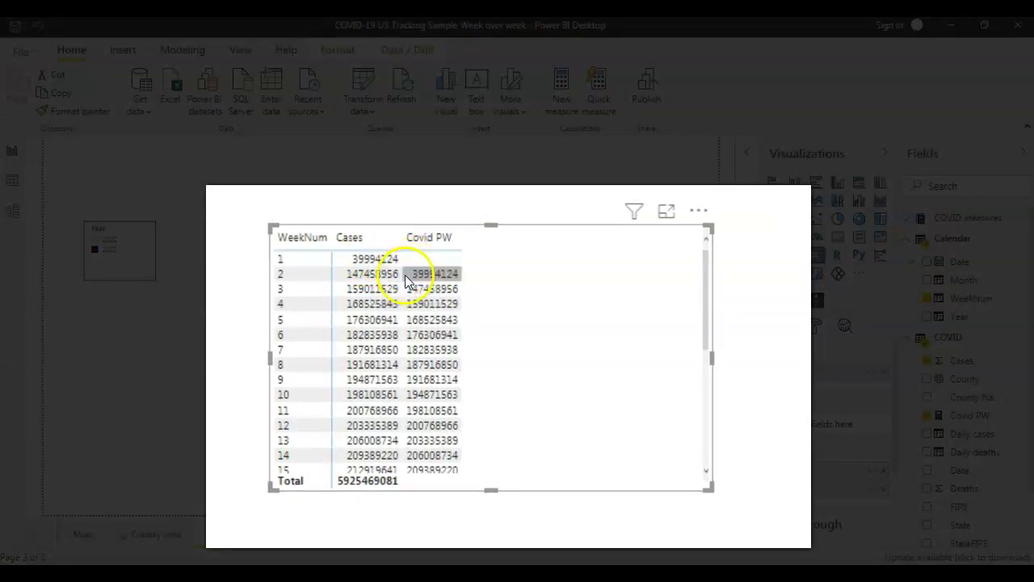
Compare the Cases values of weeks 2 and 3 with the Covid PW values of the weeks that follow them.
left_click(368, 292)
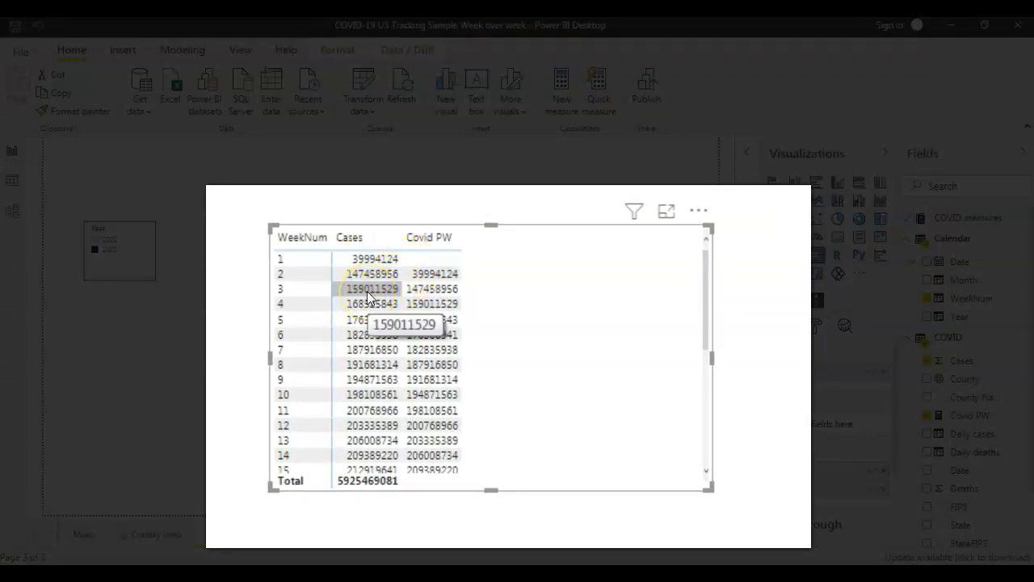
left_click(428, 289)
left_click(370, 274)
left_click(430, 291)
left_click(429, 303)
left_click(380, 274)
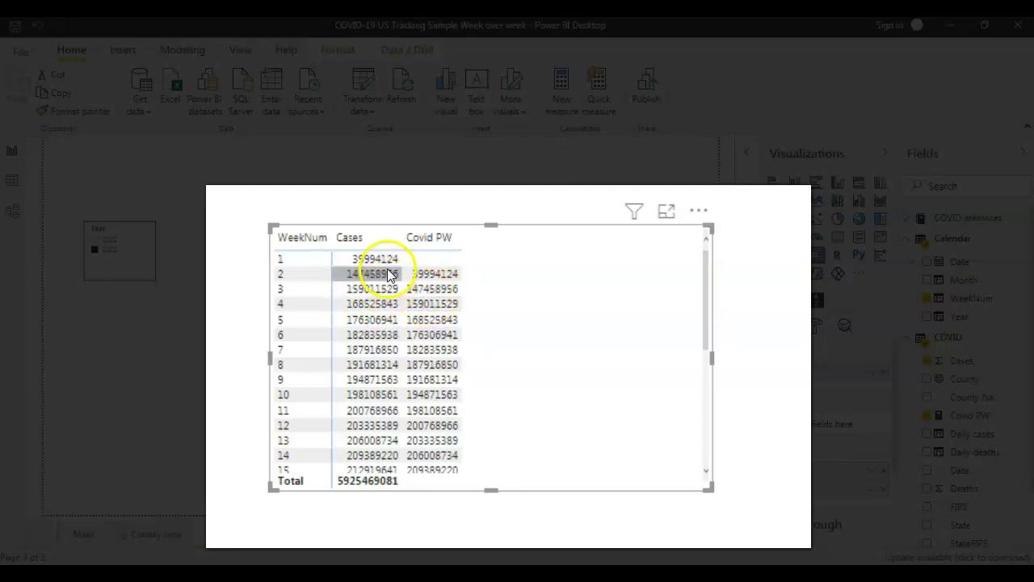
left_click(440, 319)
Filter the Year slicer to 2020 to check the matrix, and return it to 2021.
left_click(121, 227)
left_click(97, 243)
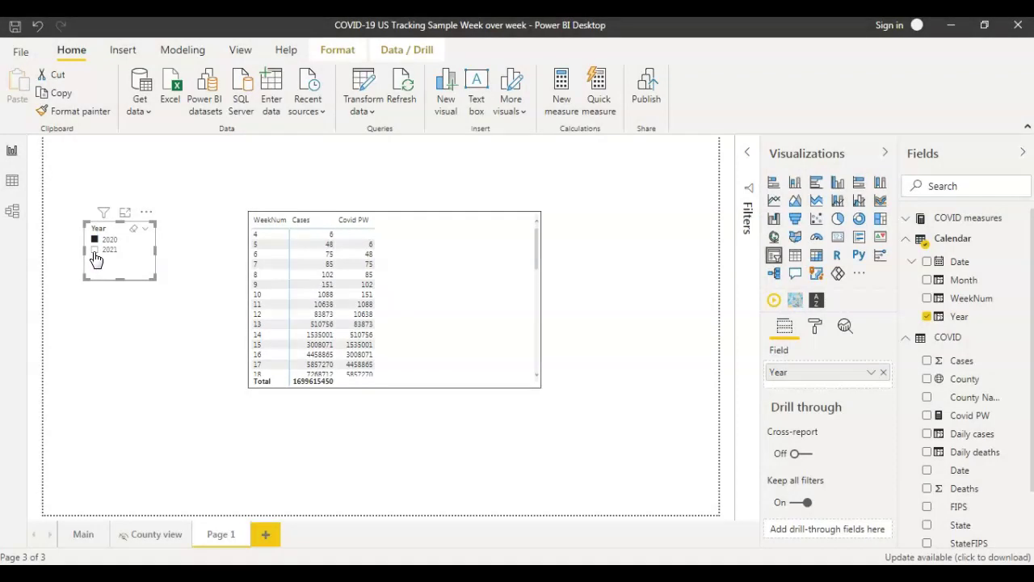
left_click(97, 239)
left_click(521, 253)
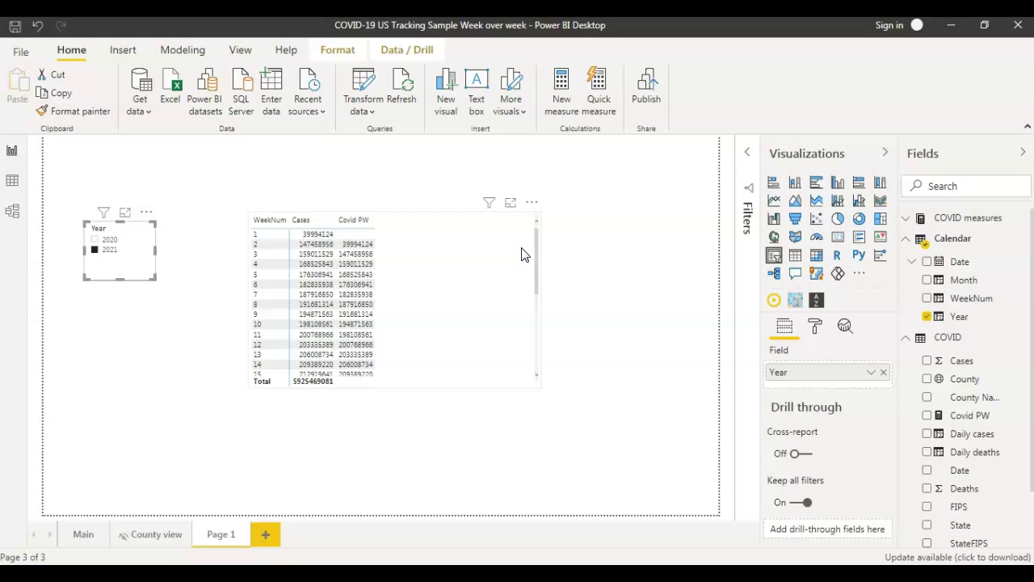
Create a new measure in the COVID table and name it Covid SW LY.
left_click(1024, 337)
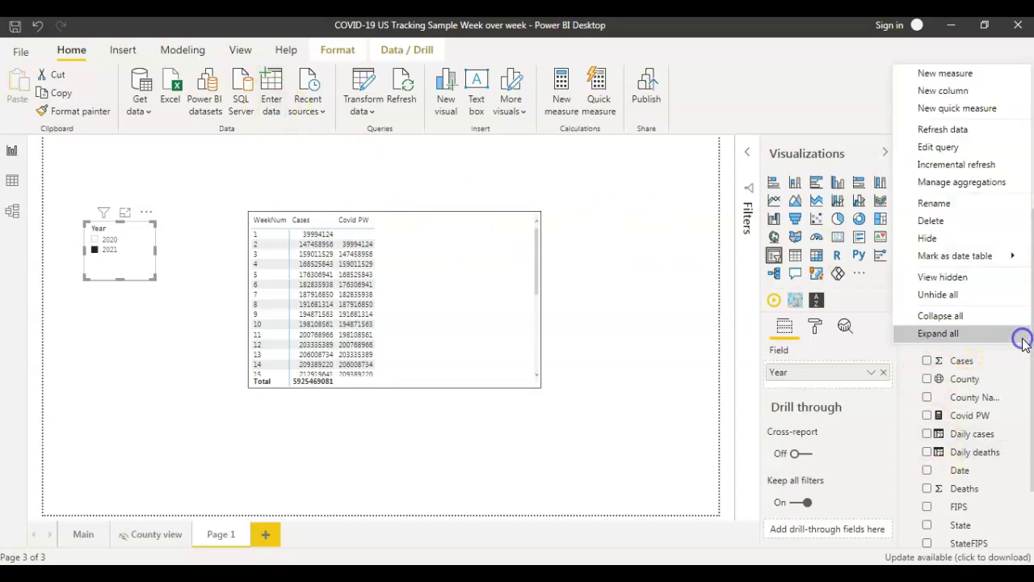
left_click(944, 74)
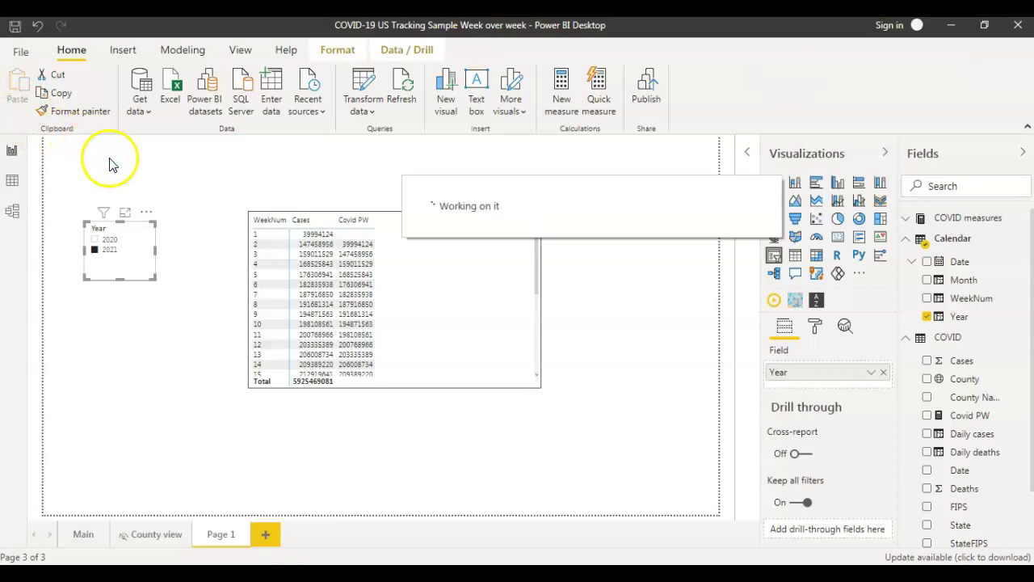
left_click(141, 151)
double_click(110, 147)
type("Covid S")
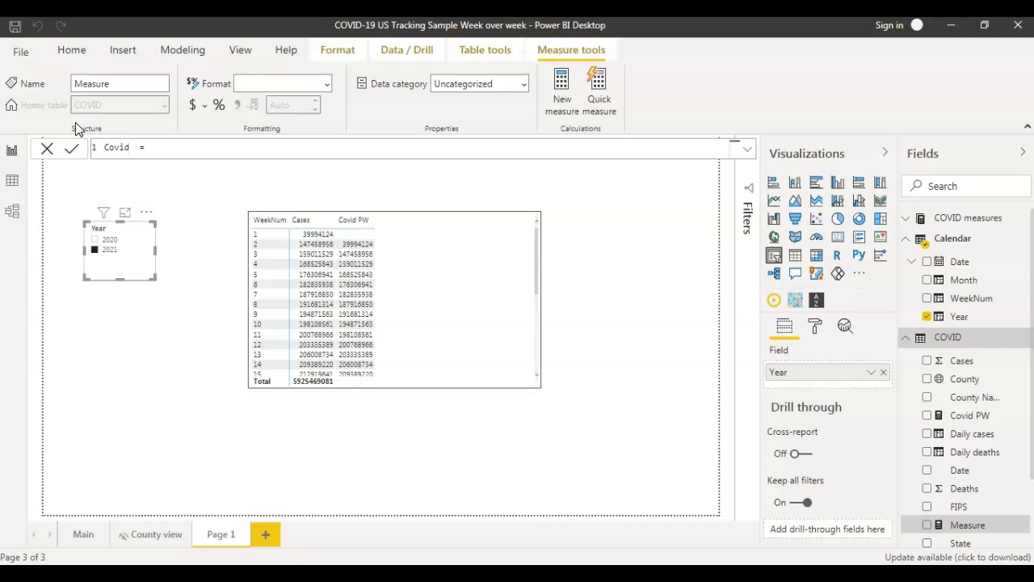
type("W LY")
Start the Covid SW LY formula with CALCULATE(SUM(COVID[Cases]).
left_click(190, 148)
type("cal")
key("Tab")
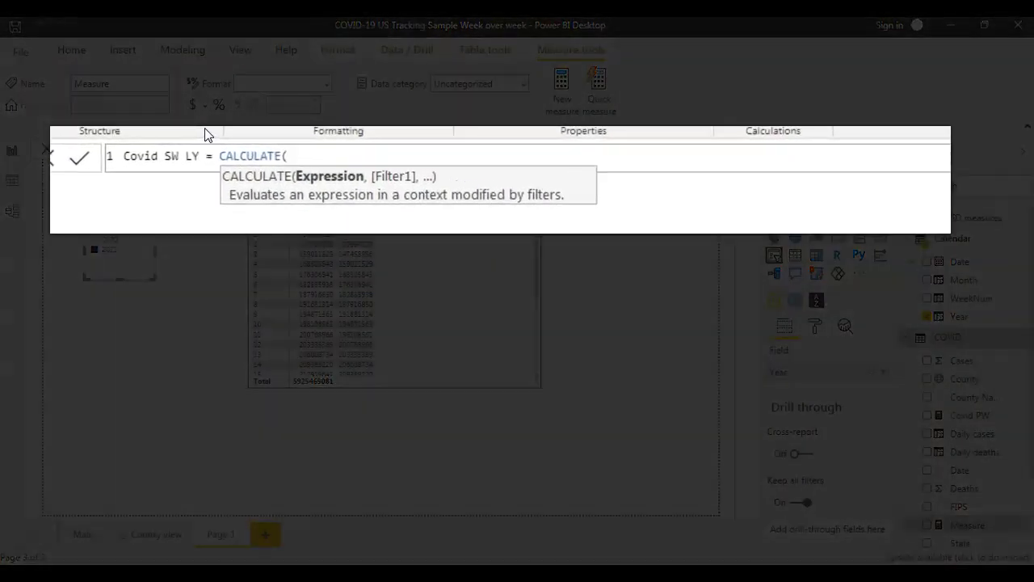
type("sum")
key("Tab")
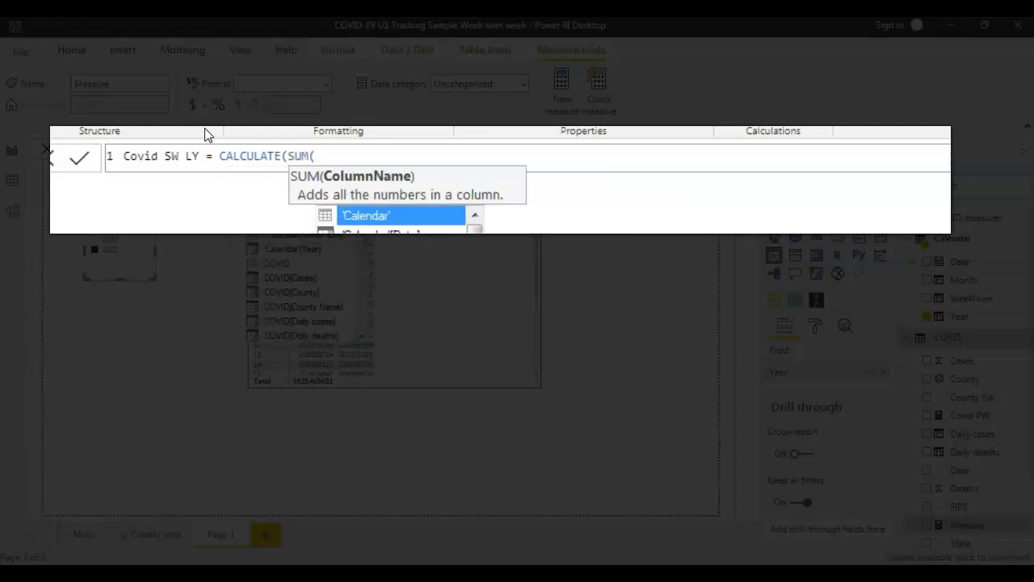
key("Down")
key("Down")
key("Down")
key("Down")
key("Down")
key("Down")
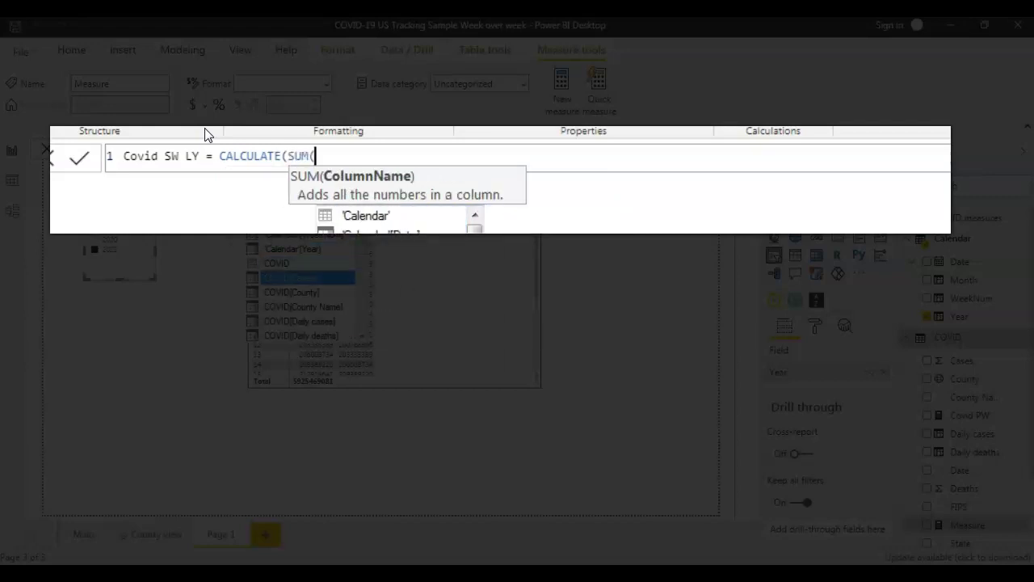
key("Tab")
type(")")
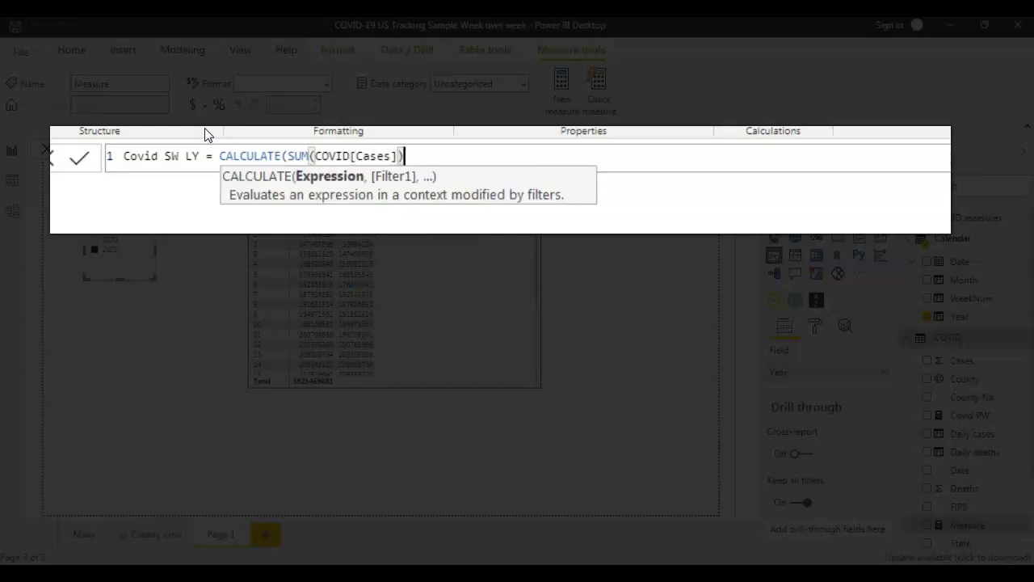
Add a second formula line that opens the filter argument with ,FILTER(ALL('Calendar').
key("shift+Return")
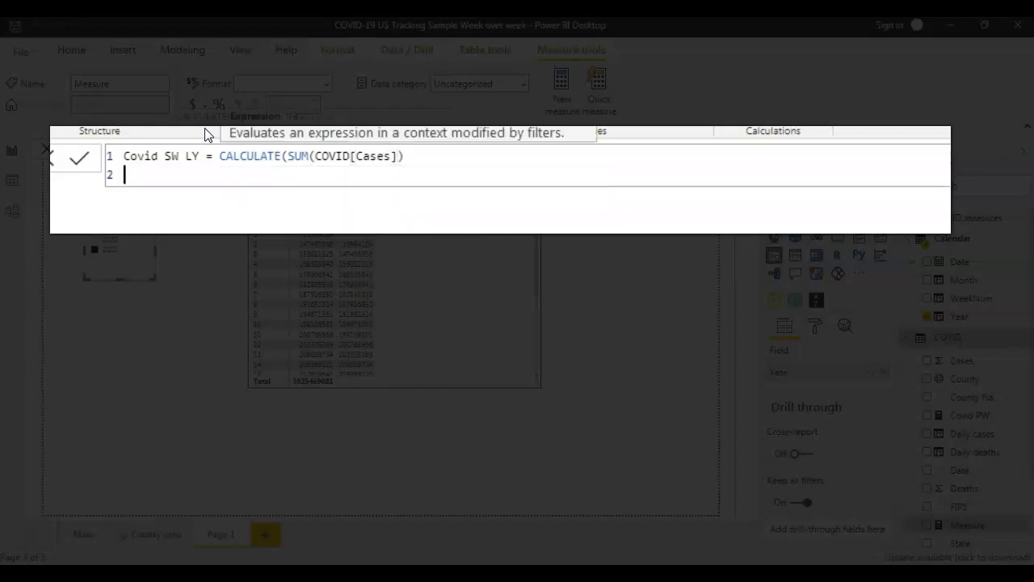
type(",")
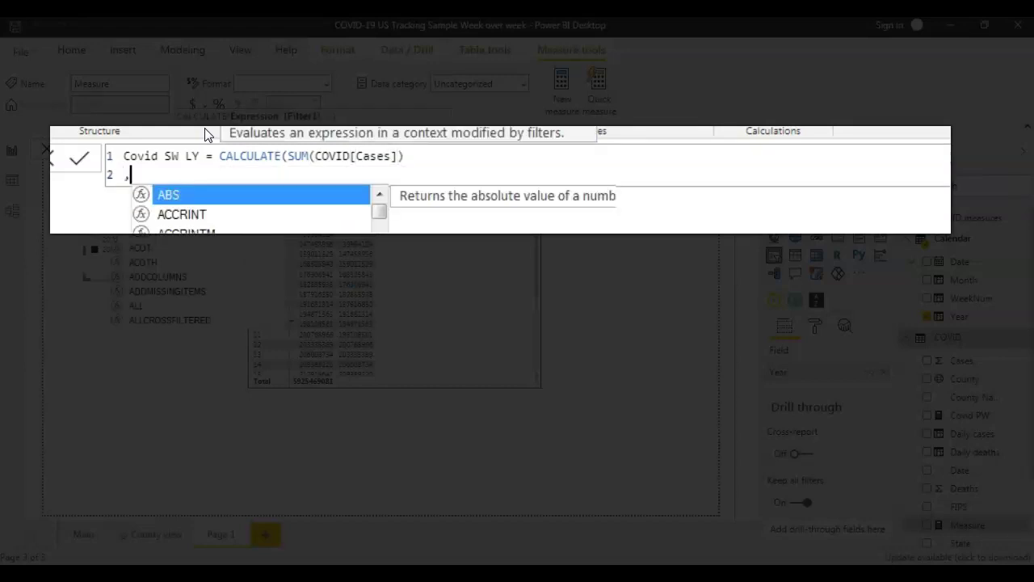
type("Fil")
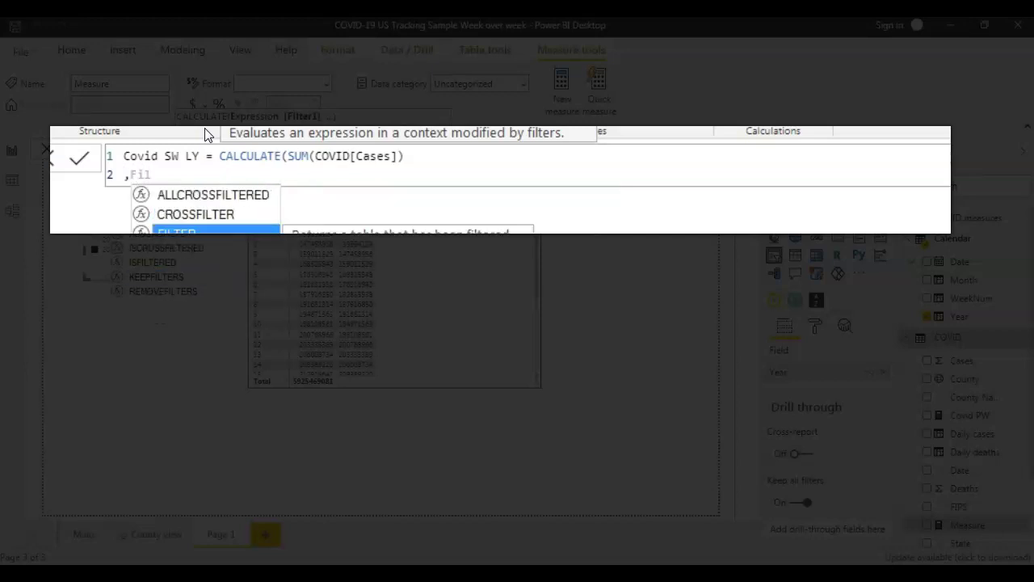
key("Tab")
type("(")
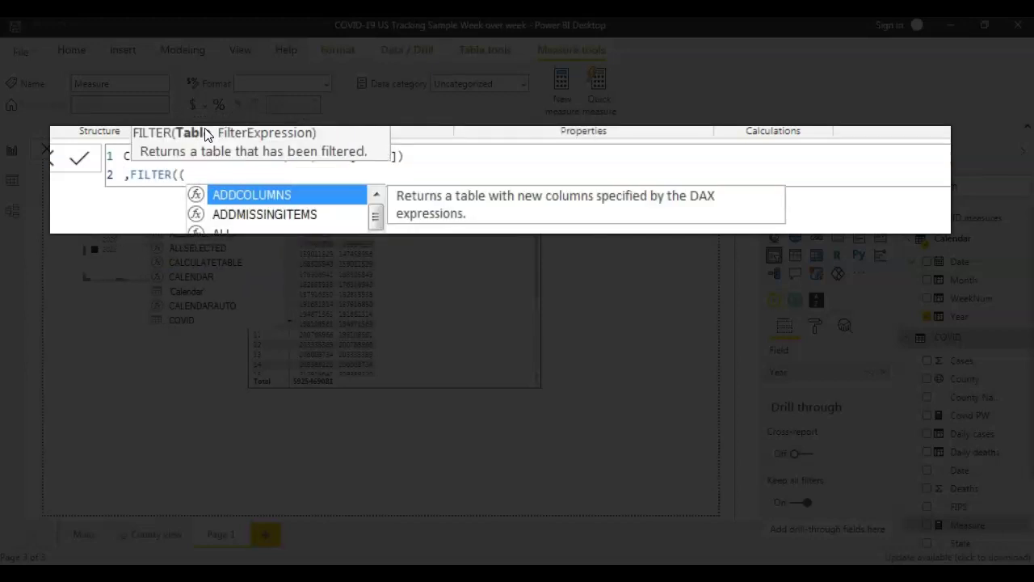
key("BackSpace")
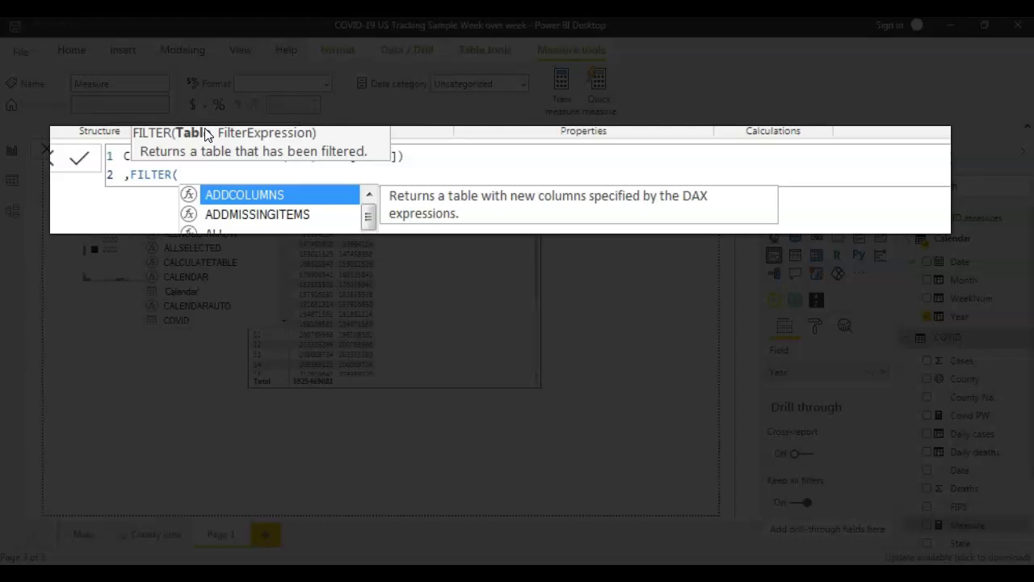
key("Down")
key("Down")
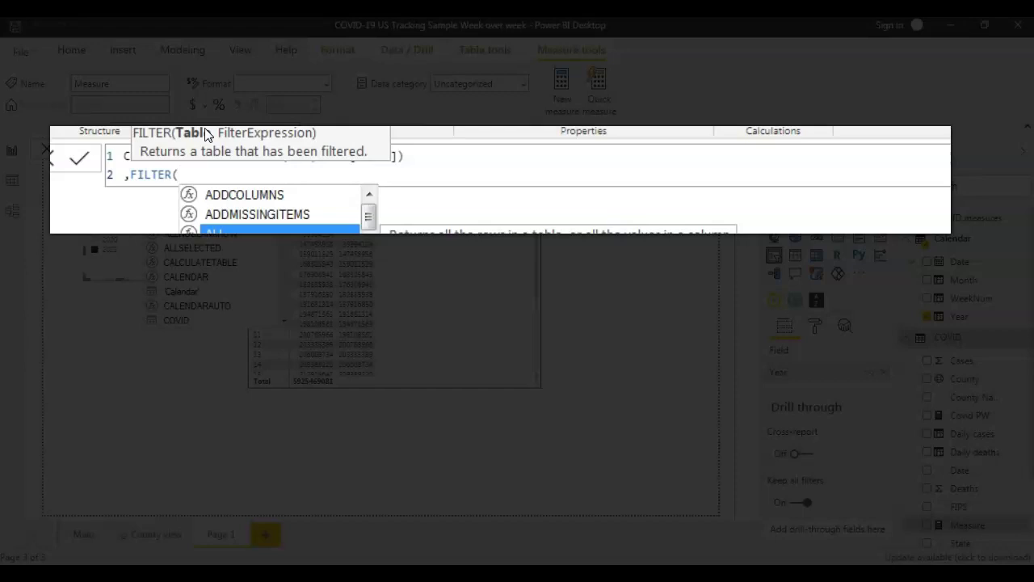
key("Tab")
type("(")
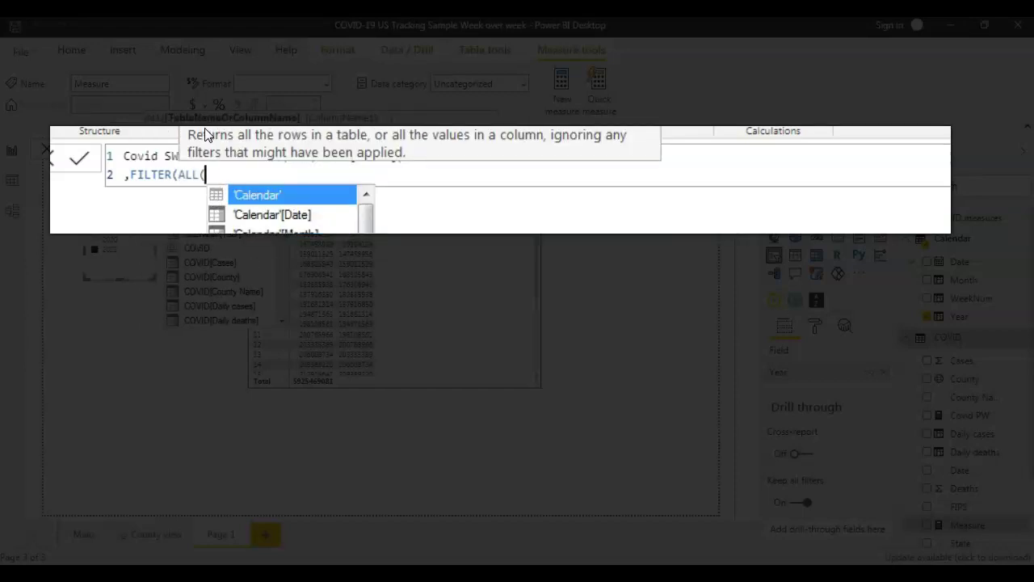
key("Tab")
type(")")
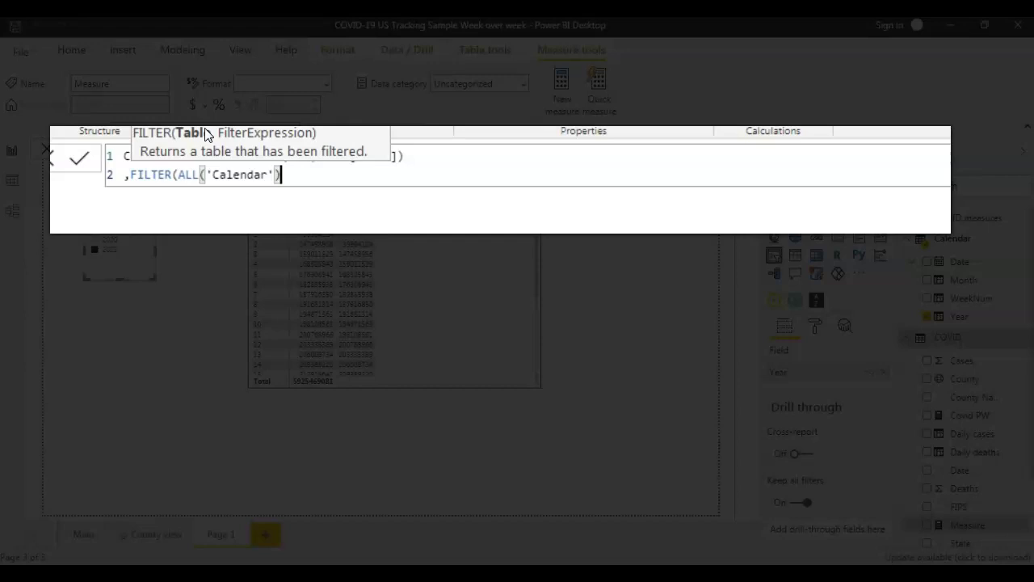
Begin the filter condition on a third formula line with a comma and the 'Calendar'[Year] column.
type(",")
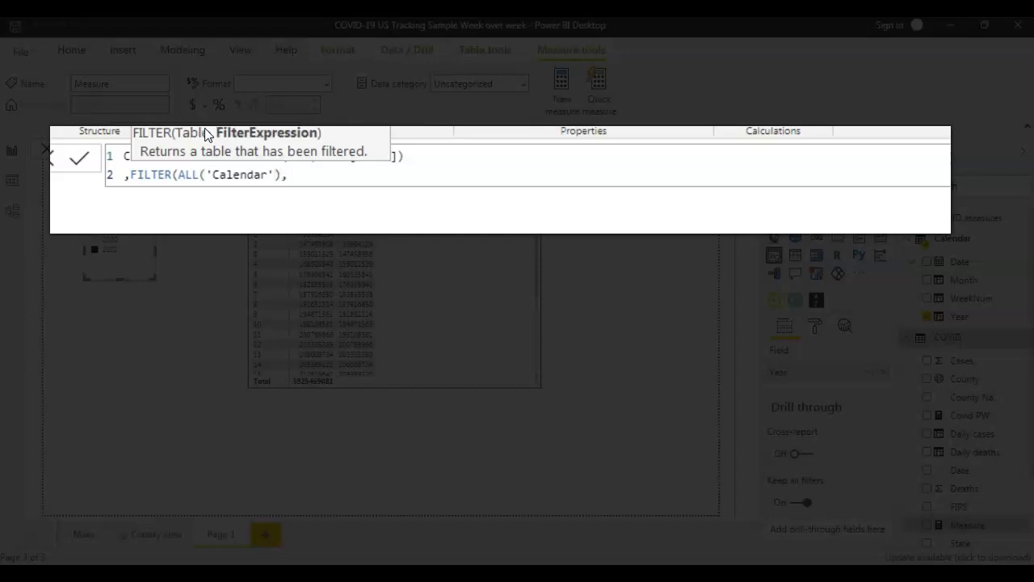
key("BackSpace")
key("shift+Return")
type(",")
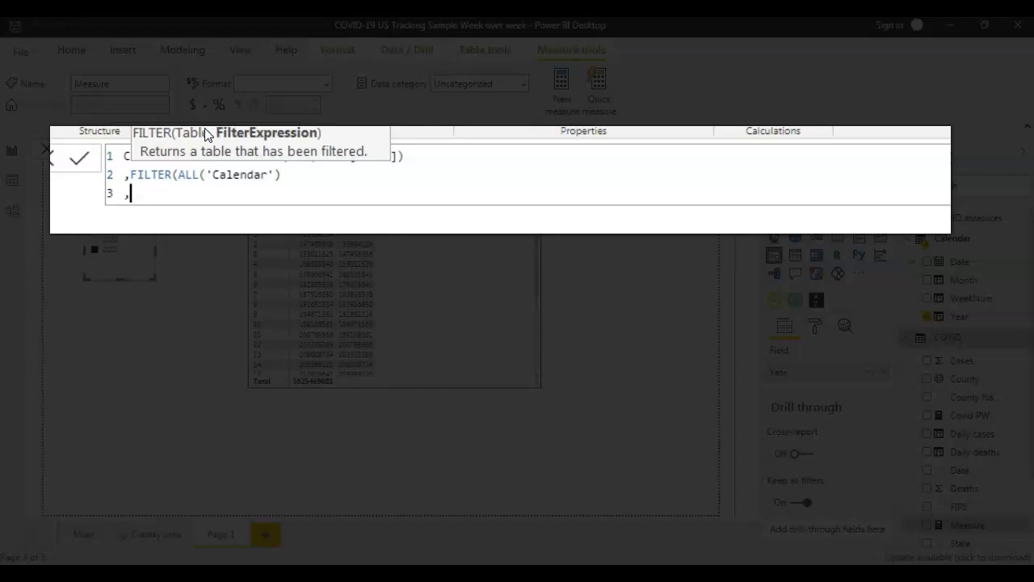
type("Ca")
type("ler")
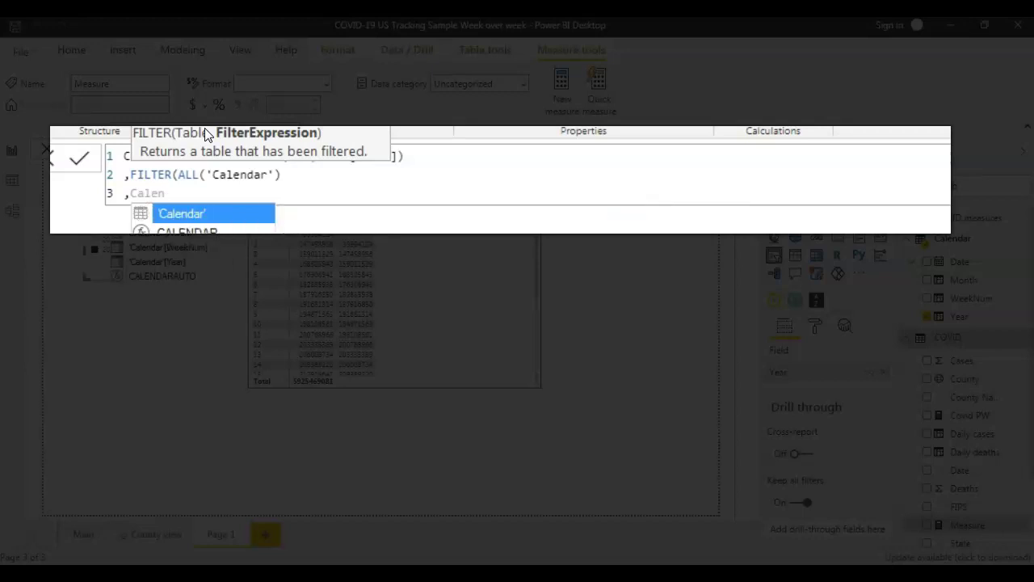
key("Down")
key("Down")
key("Tab")
Set the year condition equal to SELECTEDVALUE('Calendar'[Year]).
type("= Select")
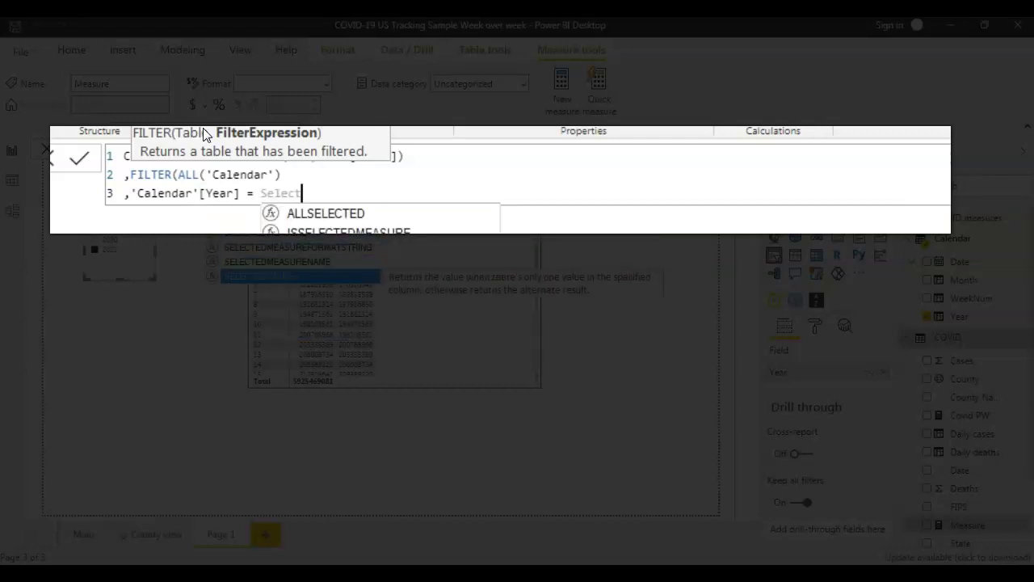
key("Tab")
type("(")
key("Down")
key("Down")
key("Down")
key("Down")
key("Down")
key("Down")
key("Down")
key("Down")
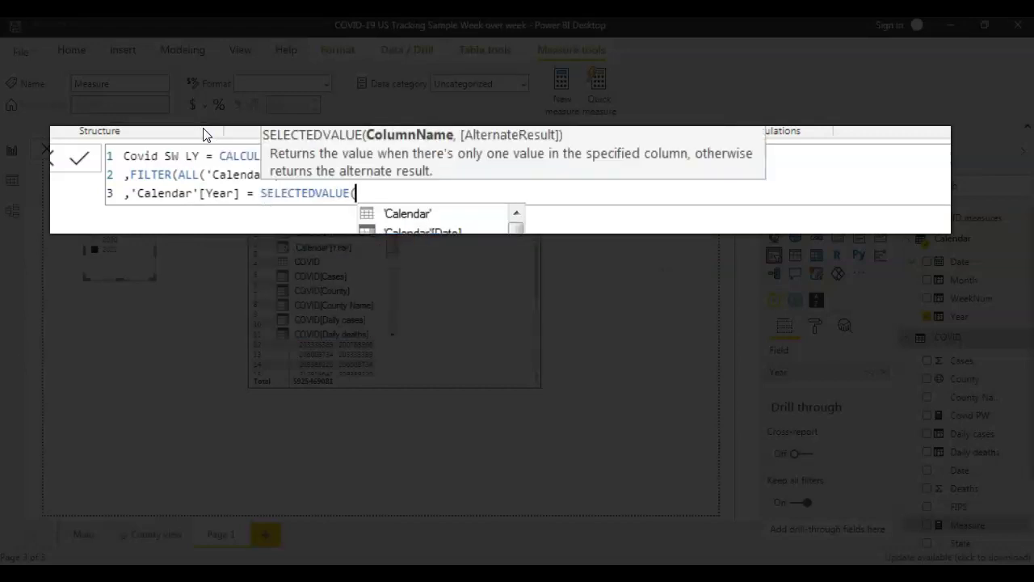
key("Up")
key("Up")
key("Up")
key("Up")
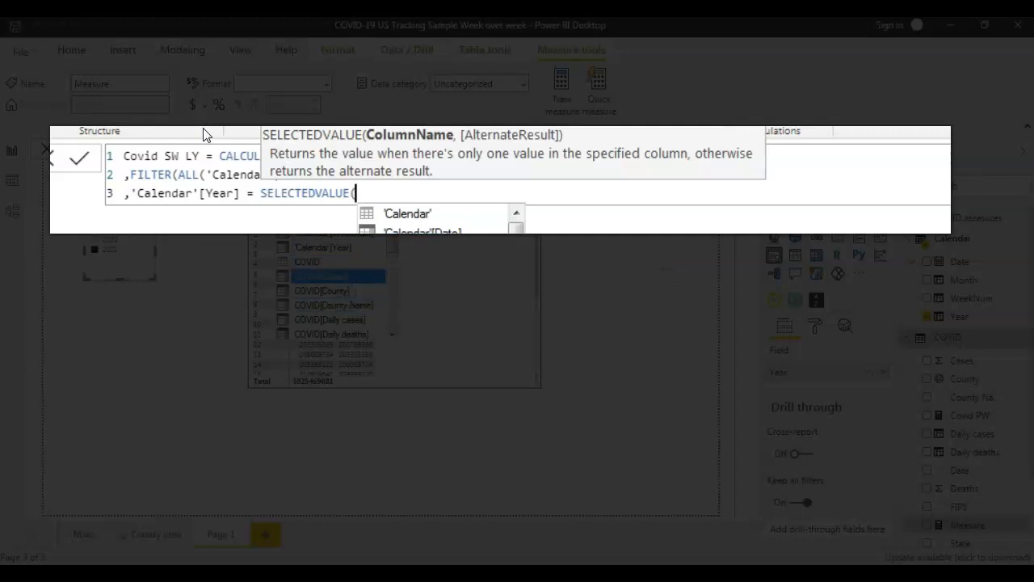
key("Tab")
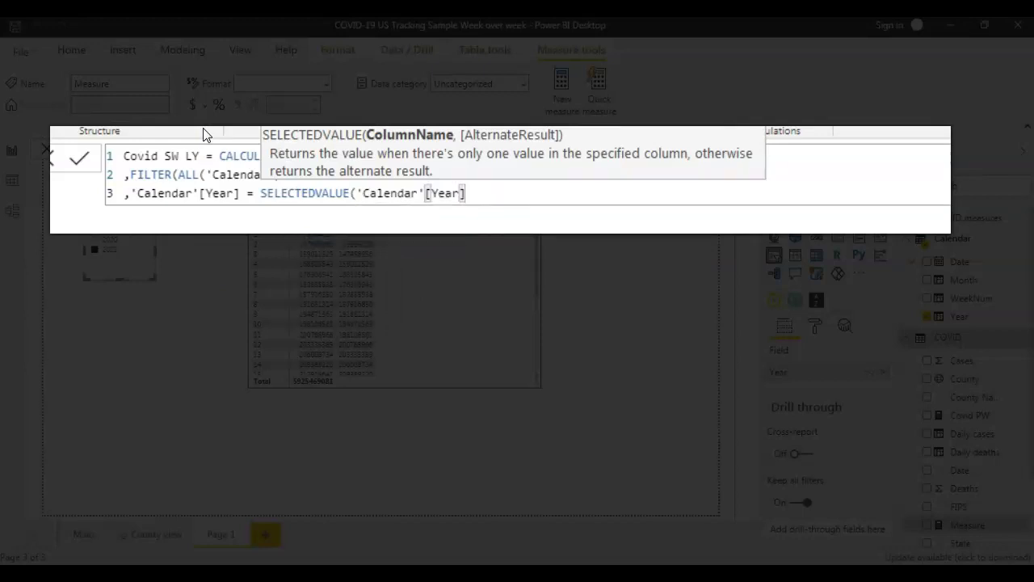
type(")")
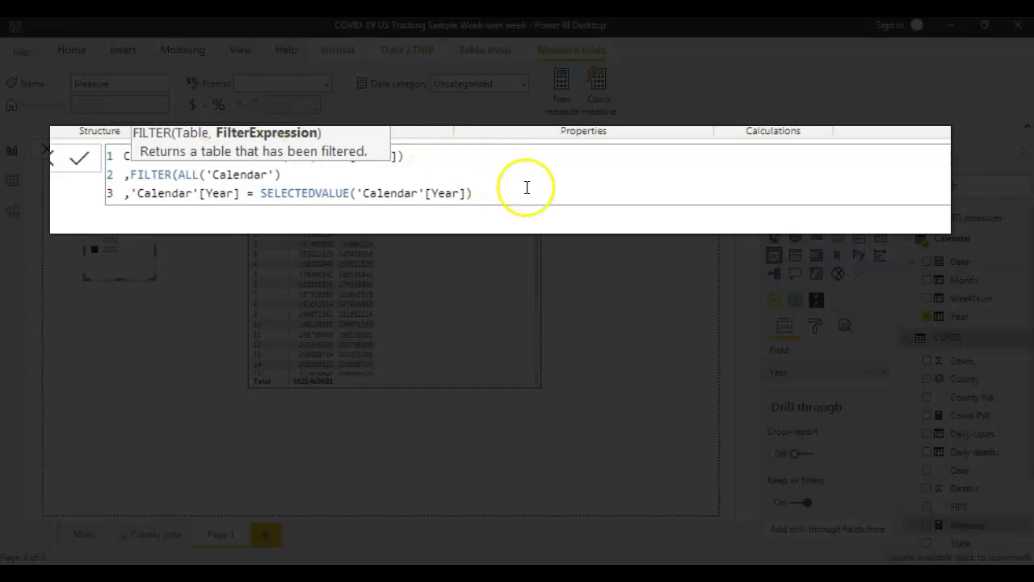
Append -1 && to the year condition and open a fourth formula line.
left_click(555, 196)
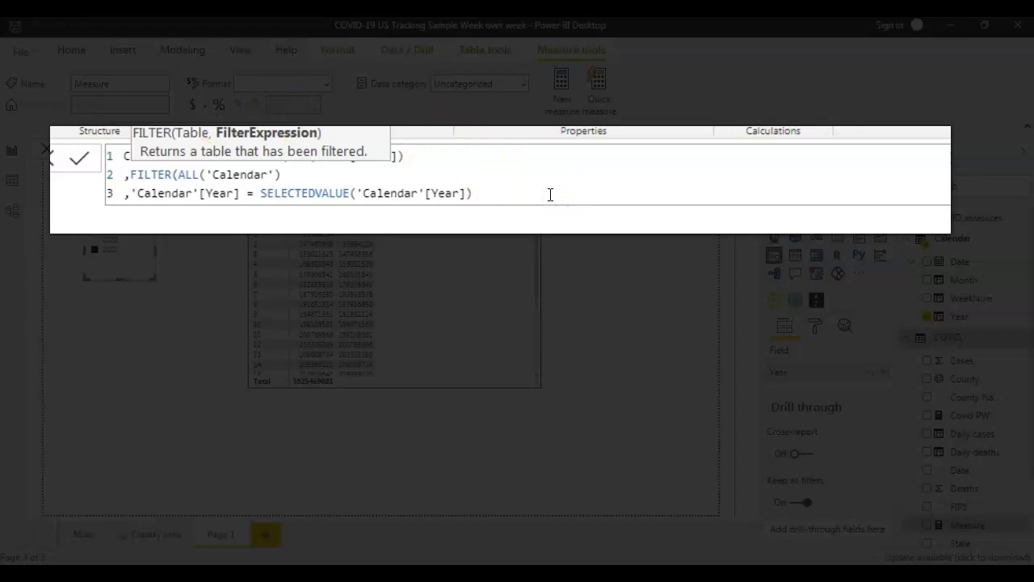
type("1 &&")
key("Return")
left_click(622, 176)
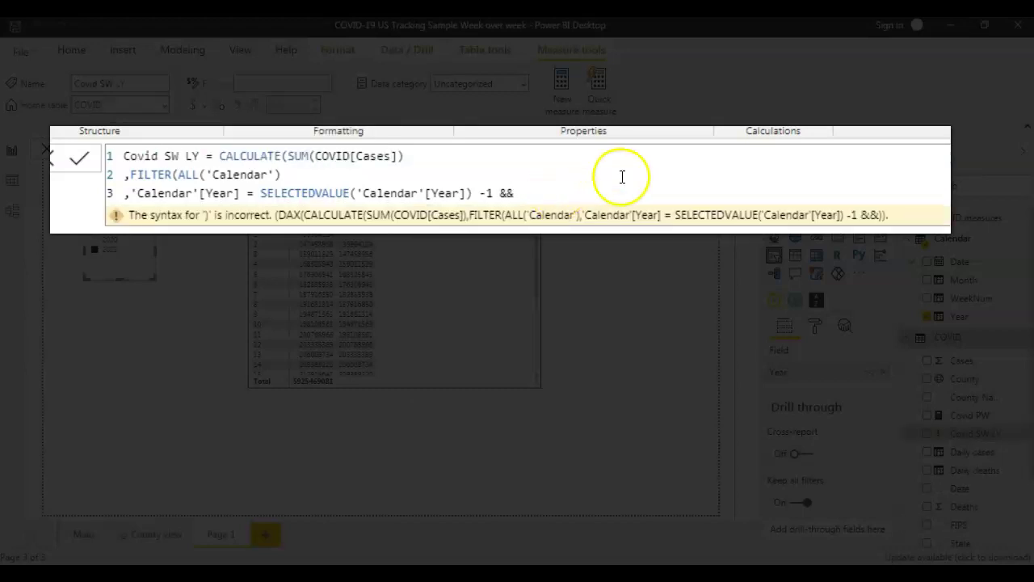
left_click(556, 197)
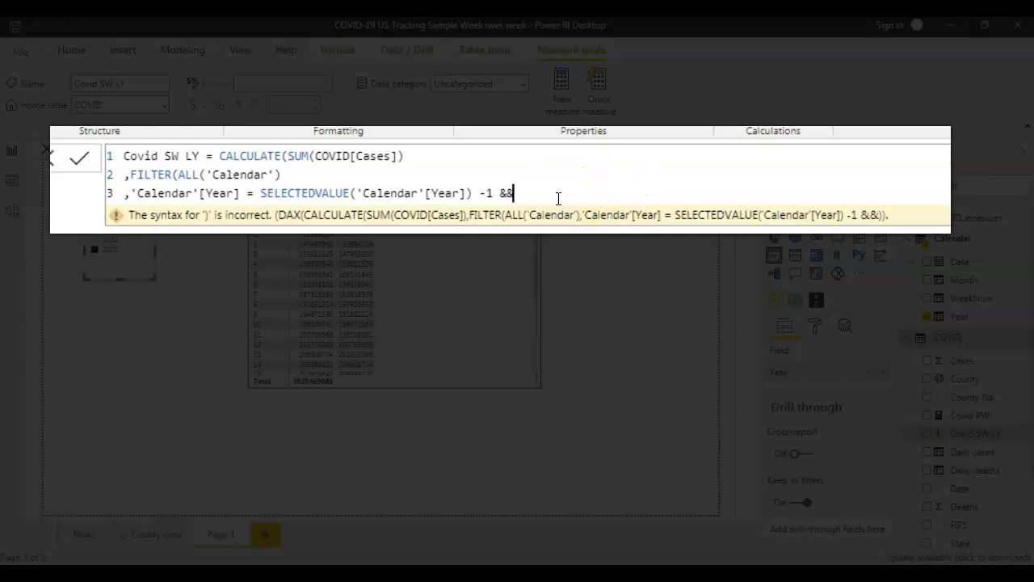
key("shift+Return")
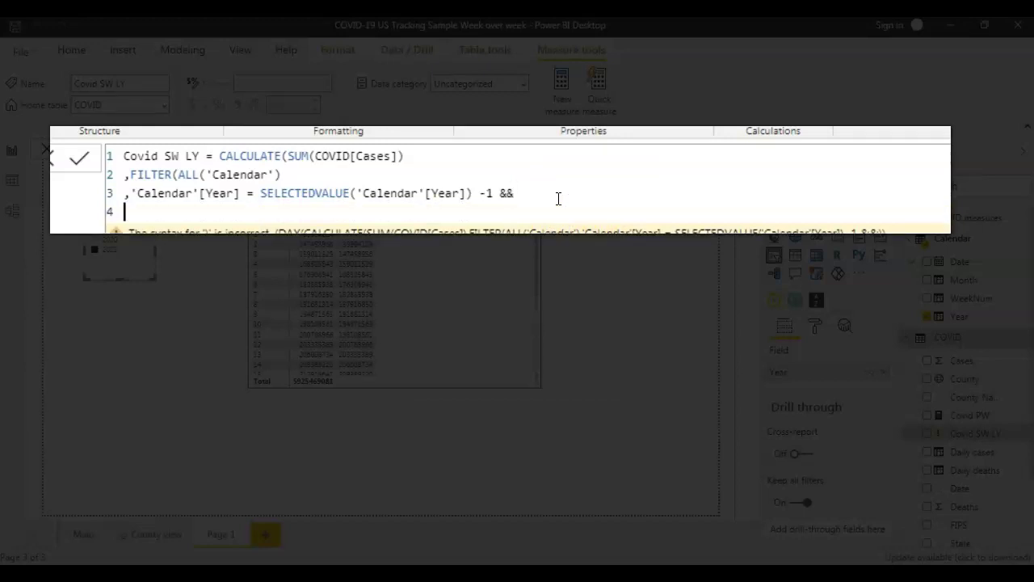
Begin the week condition on the fourth formula line with 'Calendar'[WeekNum] = SELECTEDVALUE(.
type("calen")
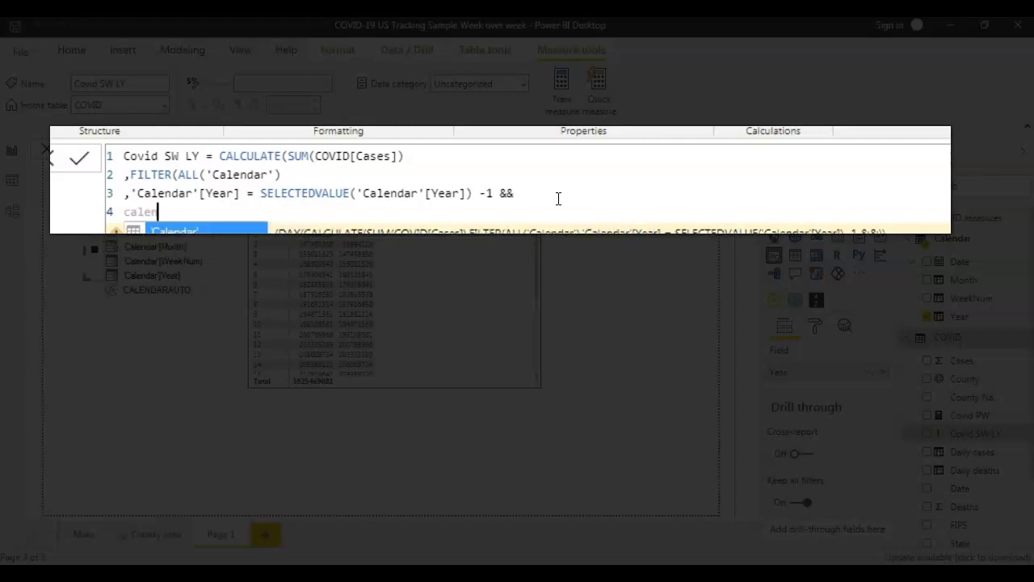
key("Down")
key("Down")
key("Tab")
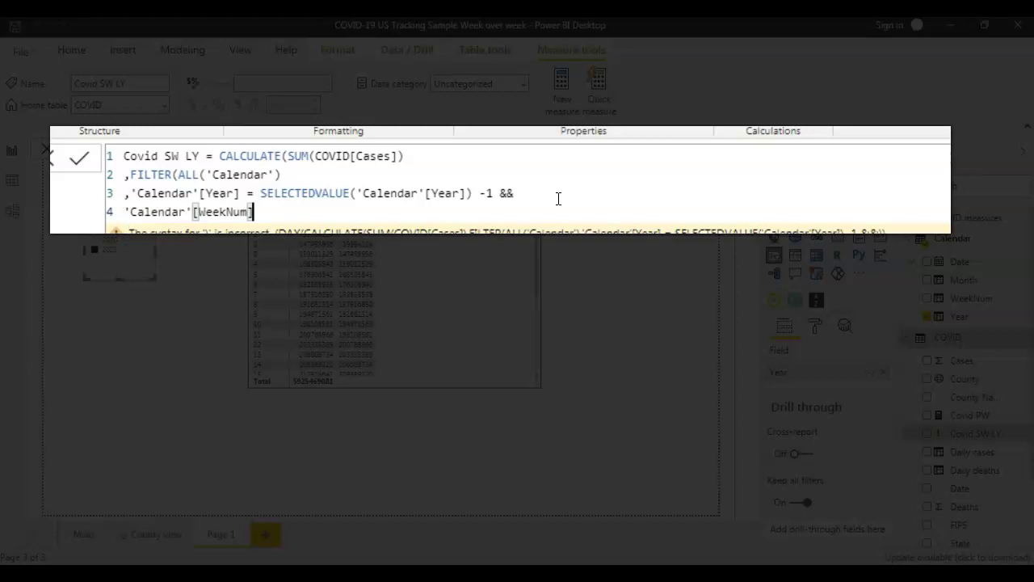
type("= Selected")
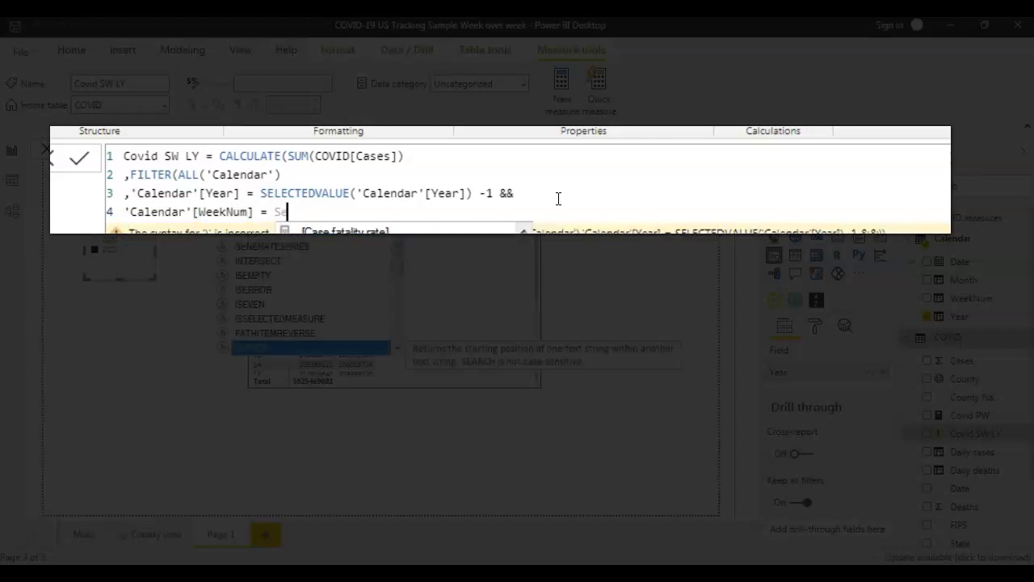
key("Down")
key("Down")
key("Down")
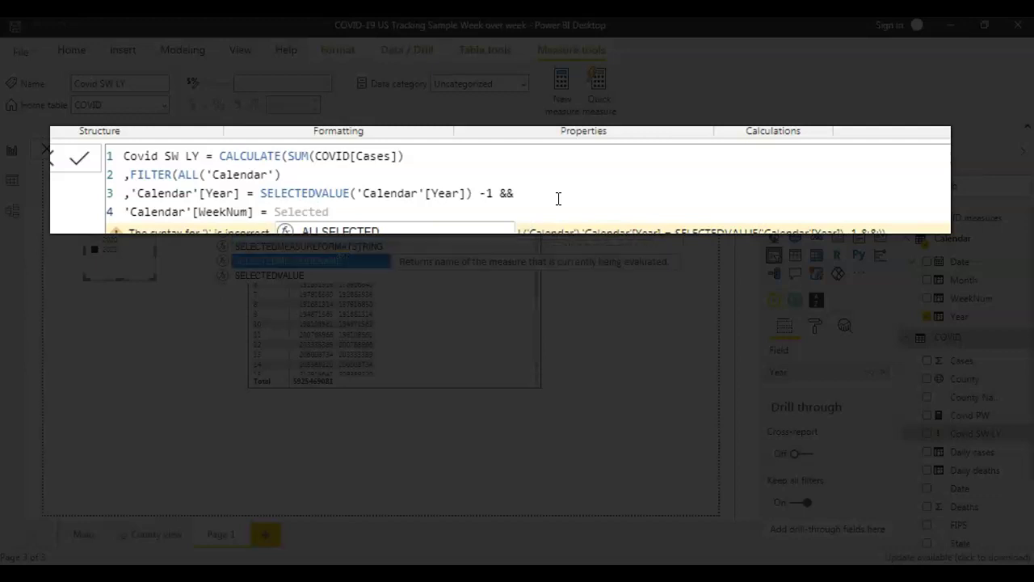
key("Tab")
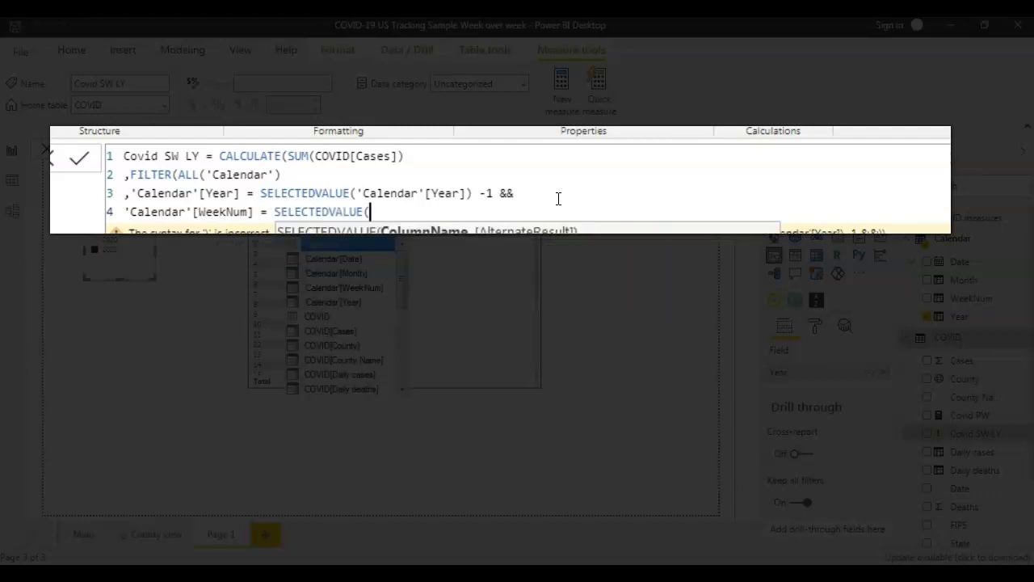
Complete the week condition with 'Calendar'[WeekNum] and two closing parentheses, and commit the Covid SW LY measure.
type("ca")
key("Down")
key("Down")
key("Down")
key("Down")
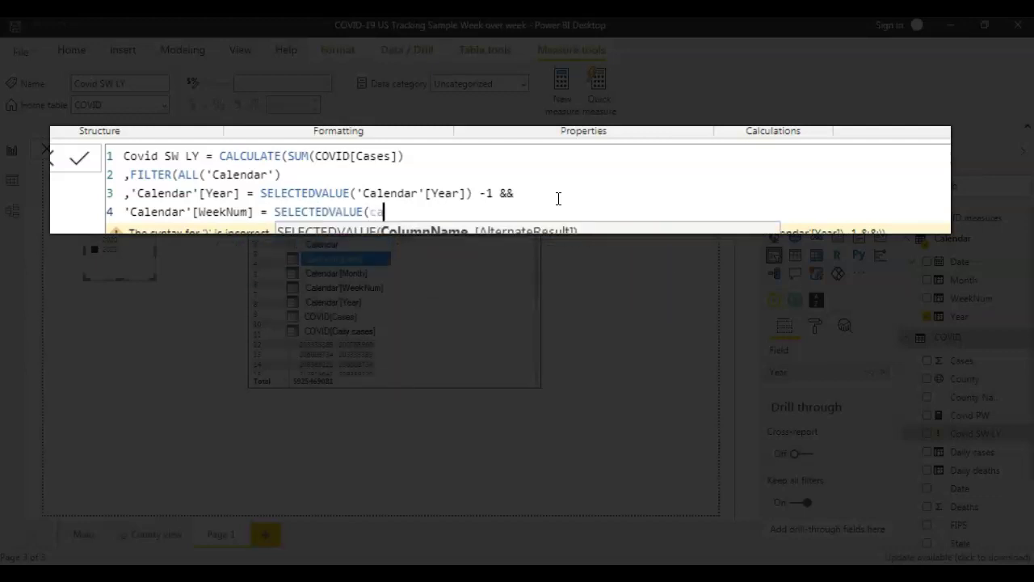
key("Up")
key("Tab")
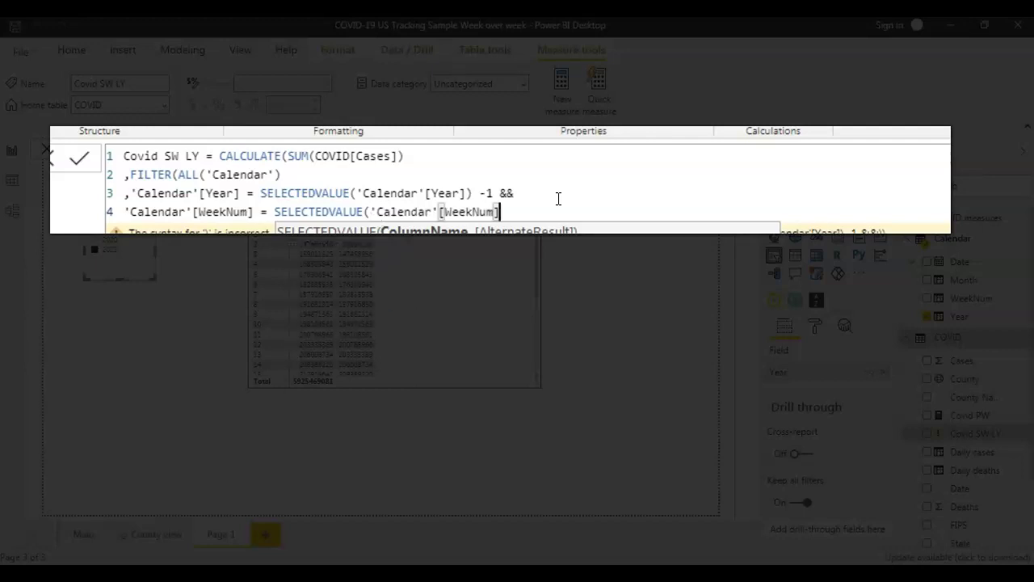
type("))")
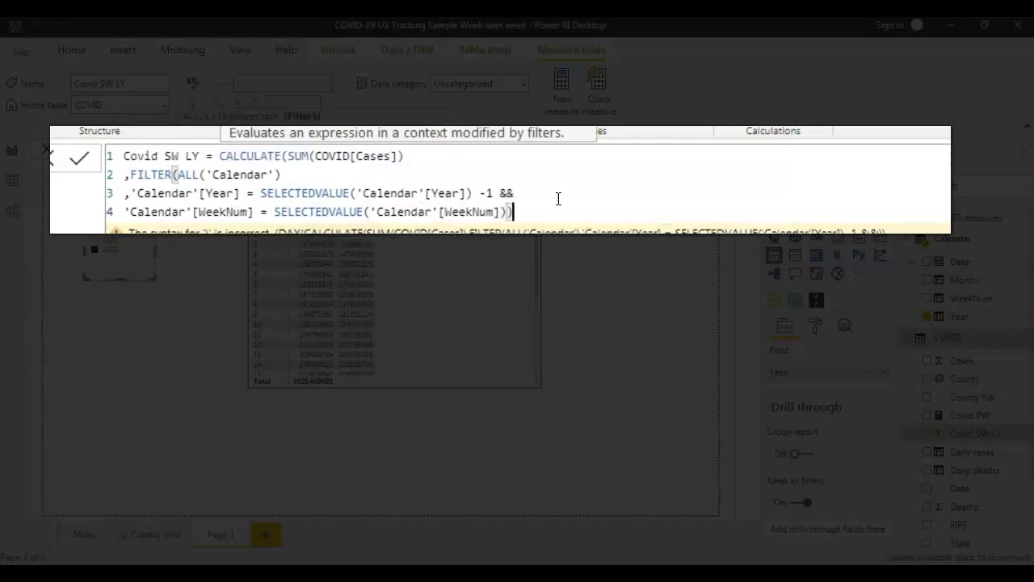
left_click(78, 157)
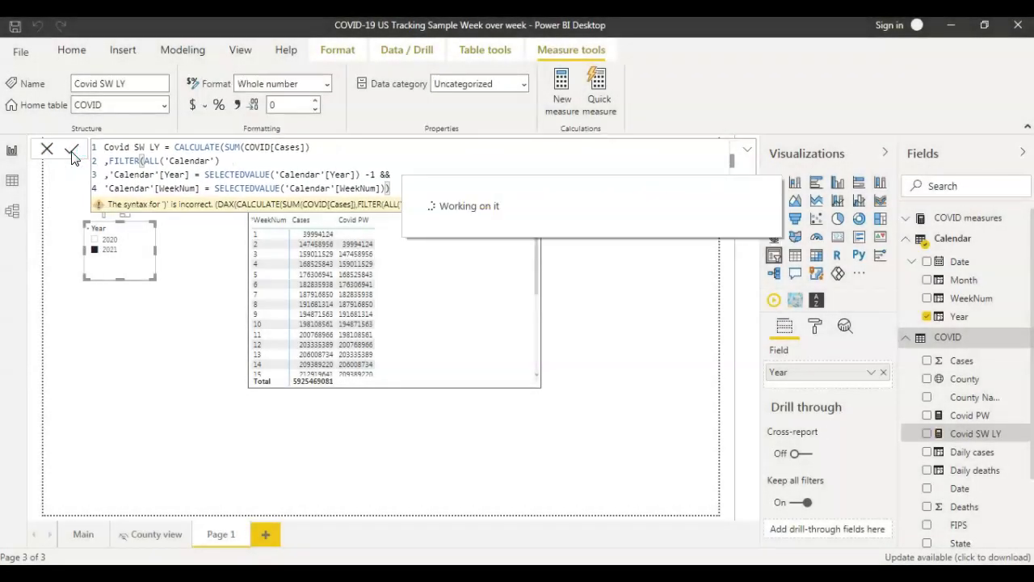
Add the Covid SW LY measure to the values of the WeekNum matrix.
left_click(427, 276)
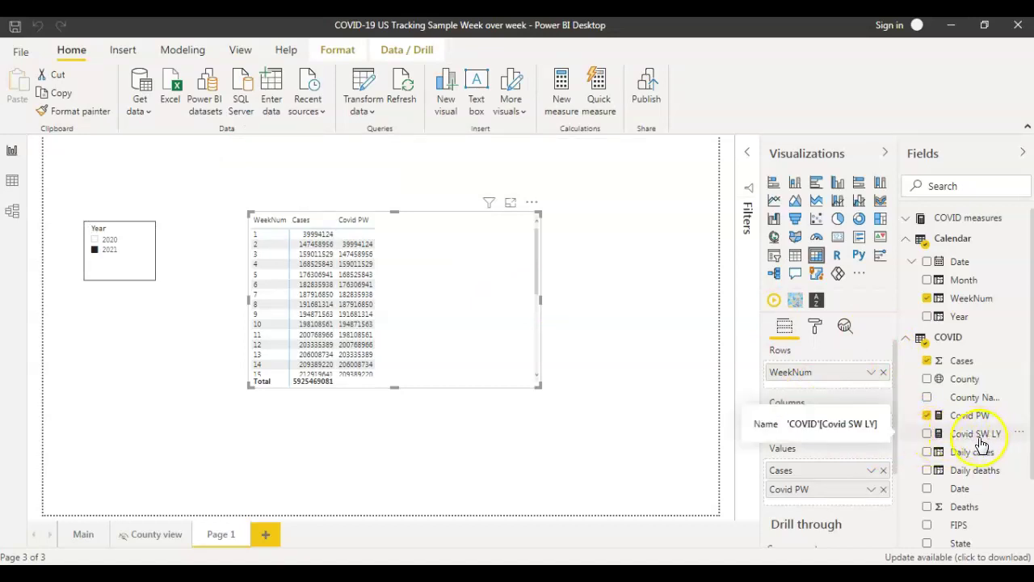
left_click(927, 434)
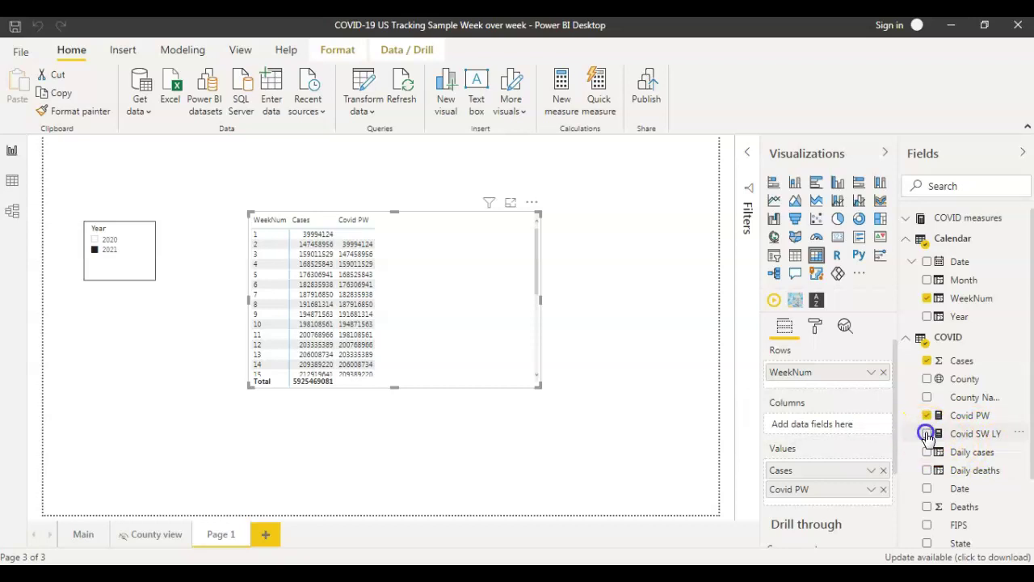